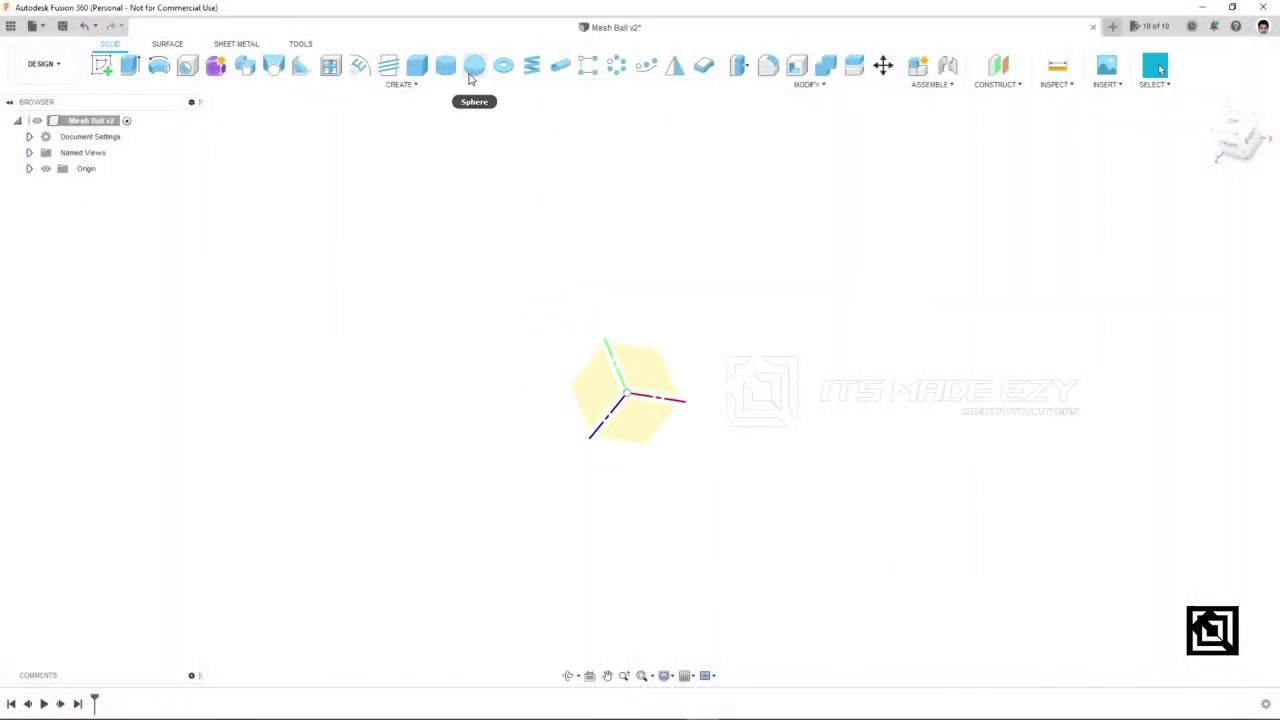
Create a 120 mm diameter sphere centred on the origin.
click(470, 66)
click(630, 425)
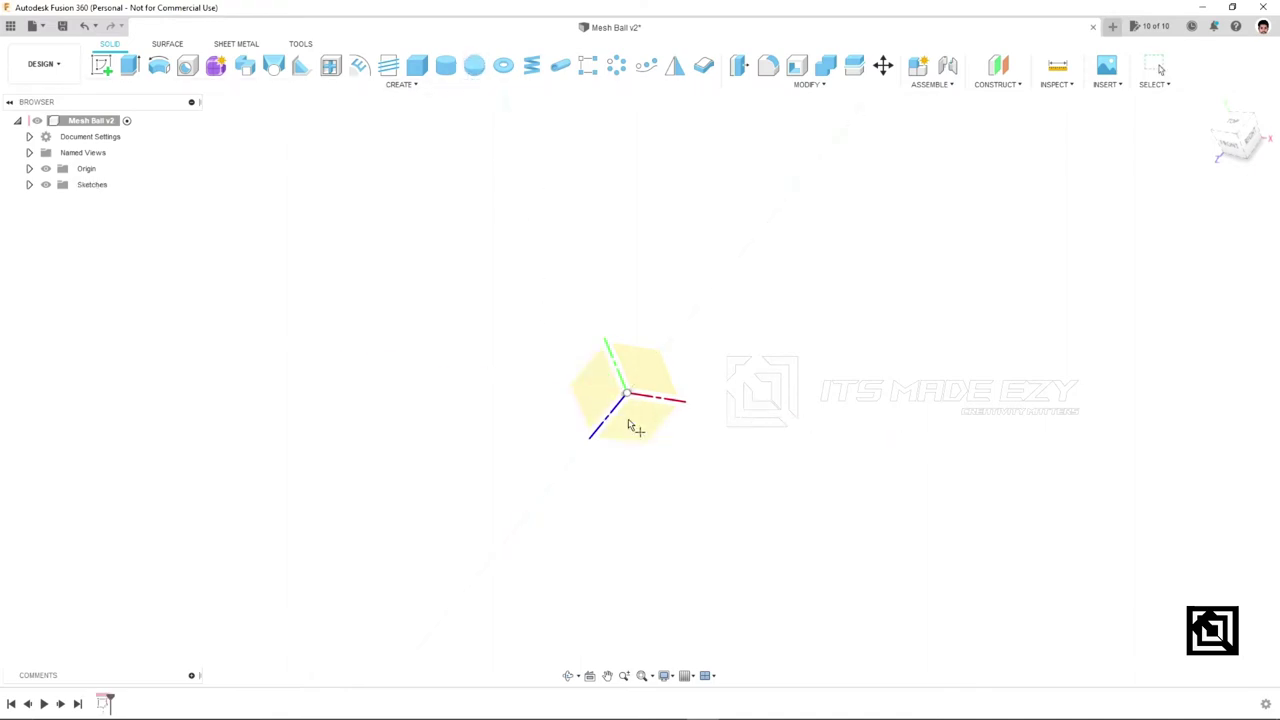
click(628, 396)
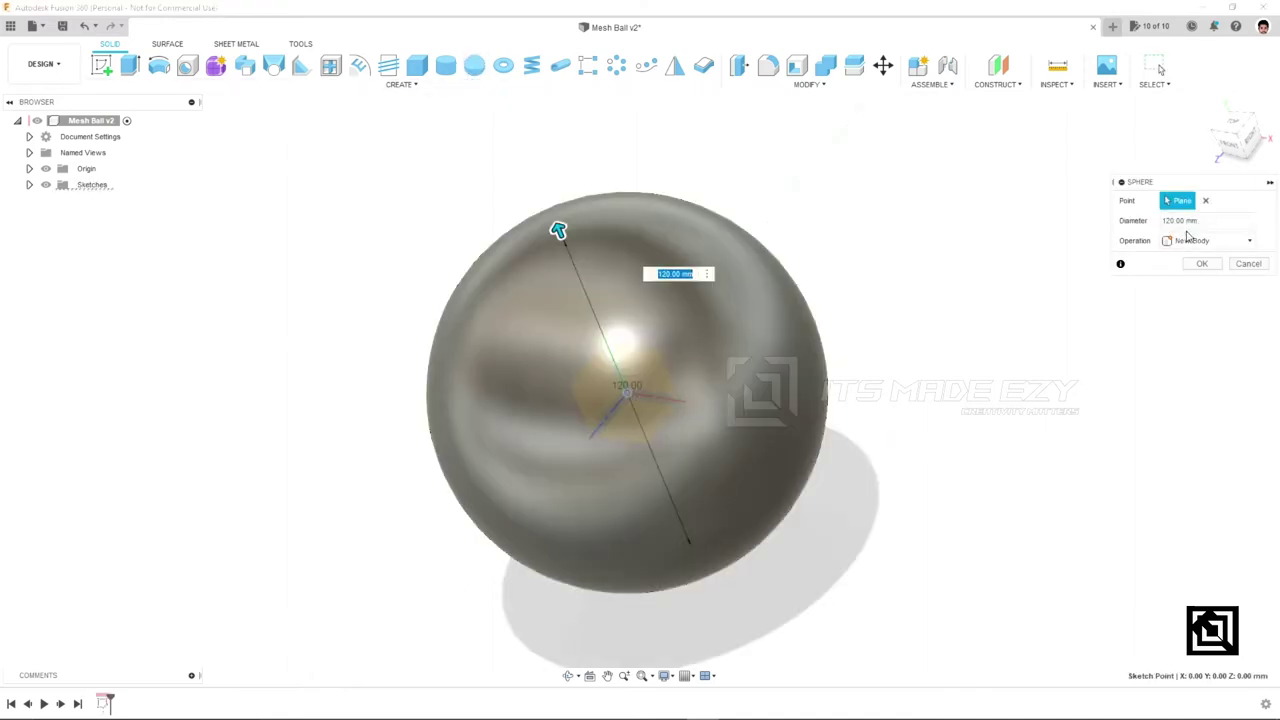
click(1202, 263)
mouse_move(247, 353)
shift+middle_down()
mouse_move(254, 282)
mouse_move(200, 311)
shift+middle_up()
key(Escape)
shift+middle_drag(257, 349, 285, 338)
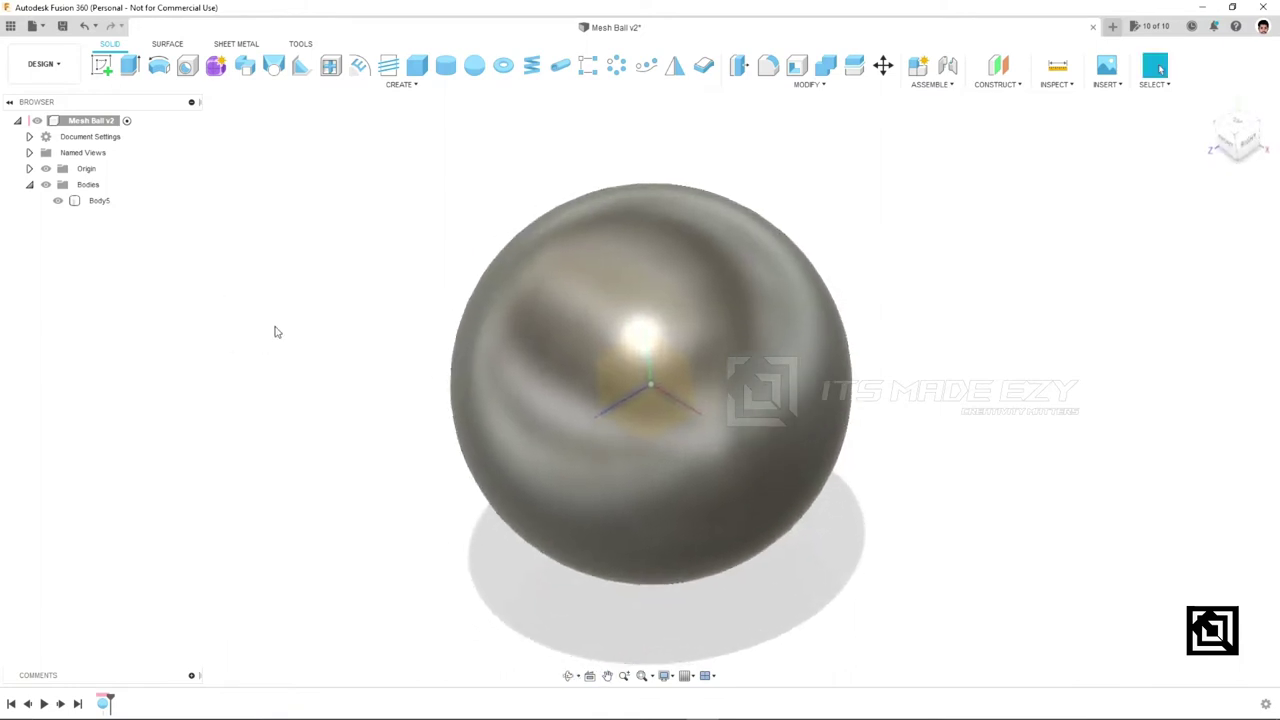
Select the sphere body Body5.
click(172, 92)
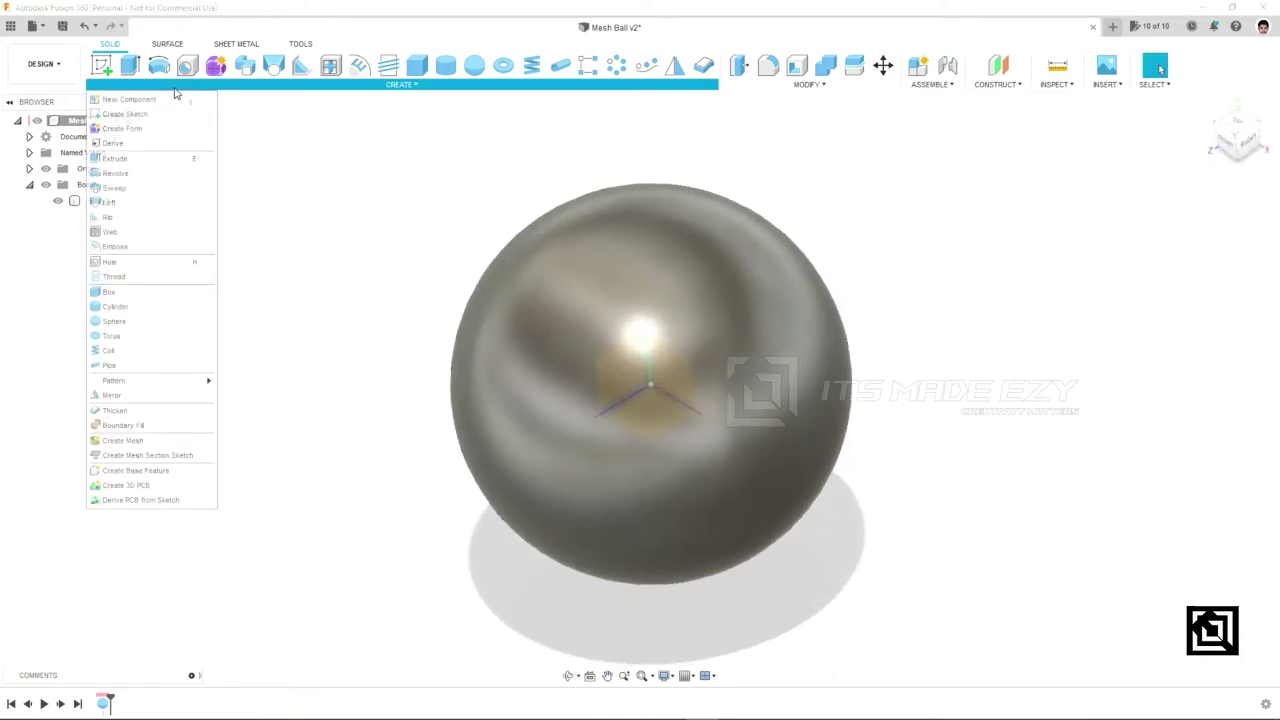
click(471, 320)
click(165, 90)
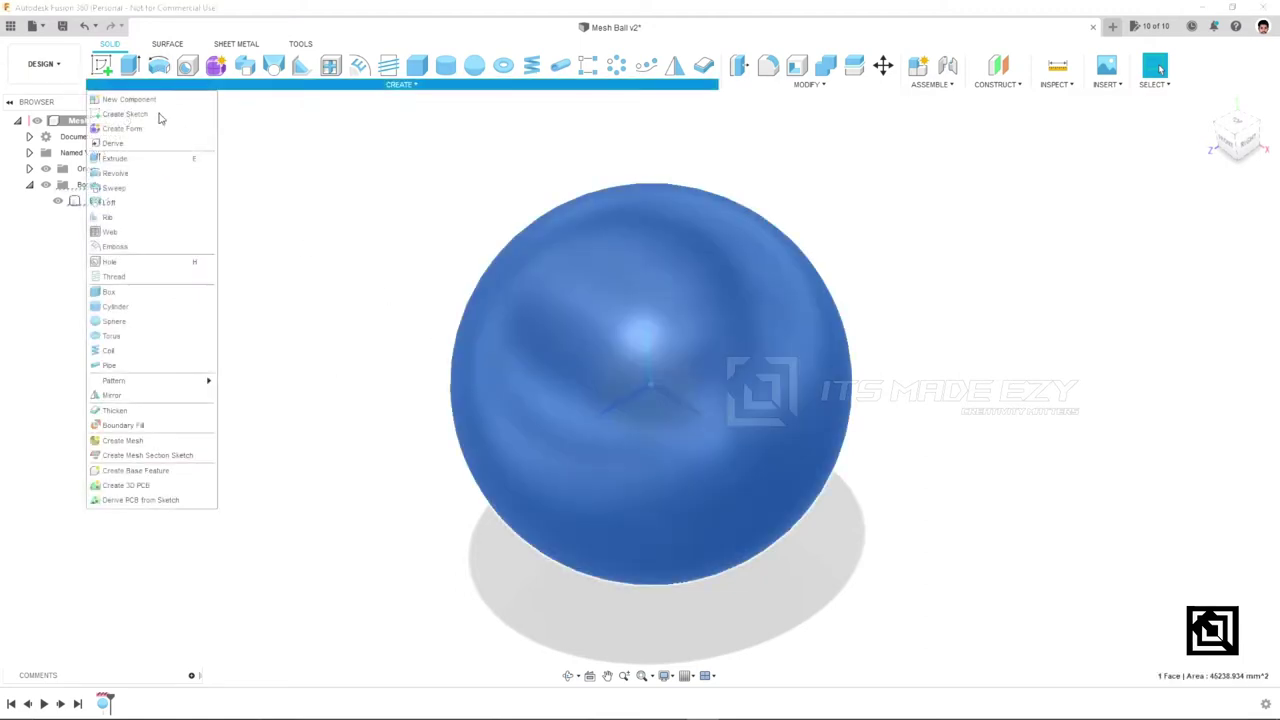
Convert the sphere to a mesh with custom refinement, coarsened to about 1368 triangles.
click(121, 441)
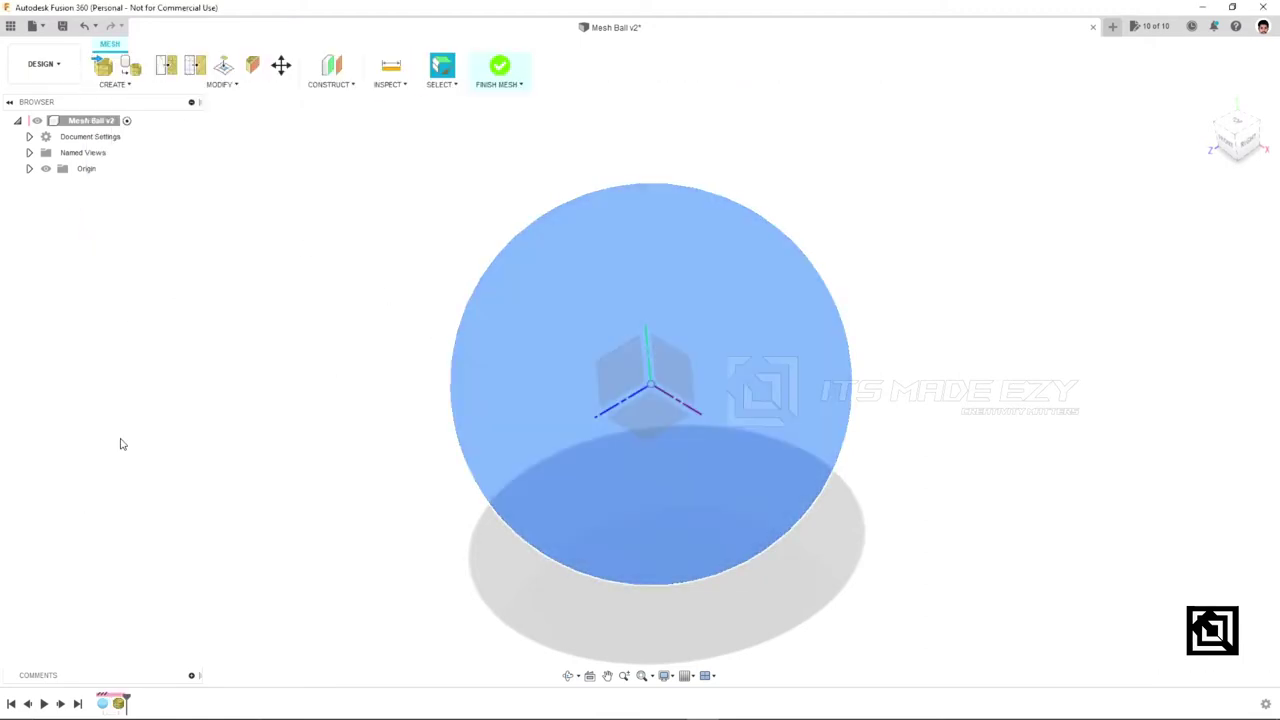
click(128, 68)
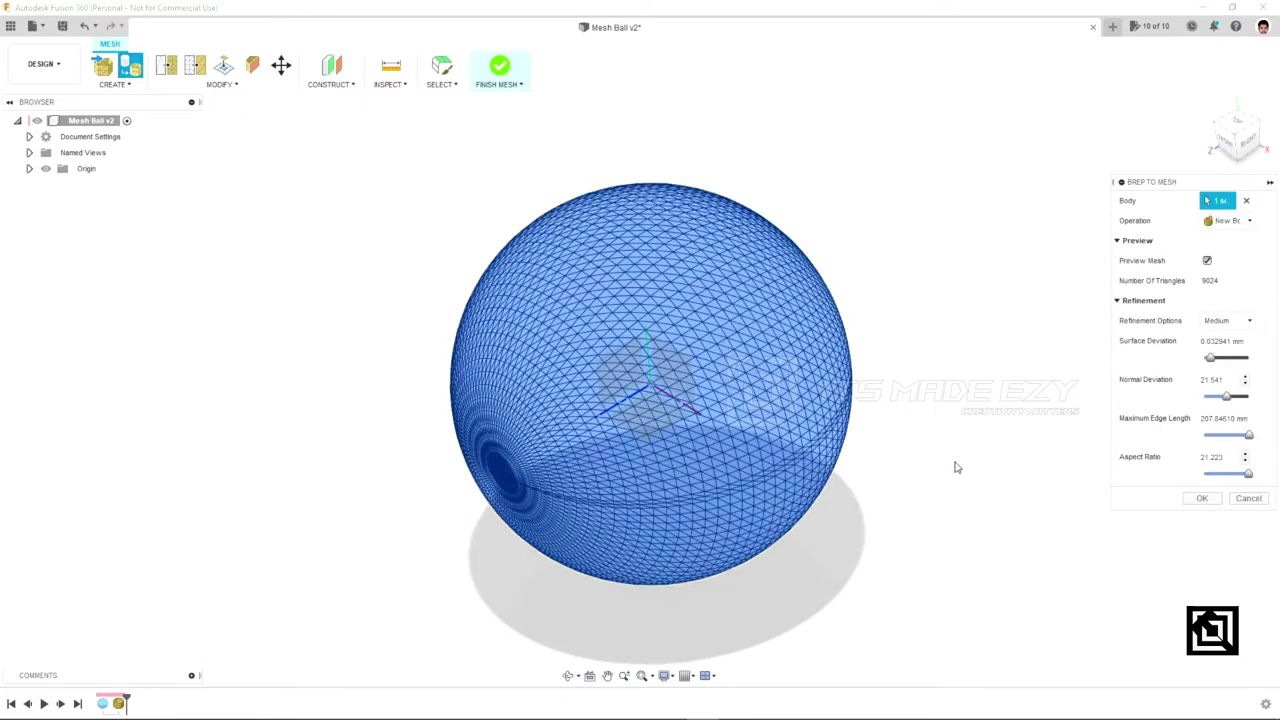
click(1216, 330)
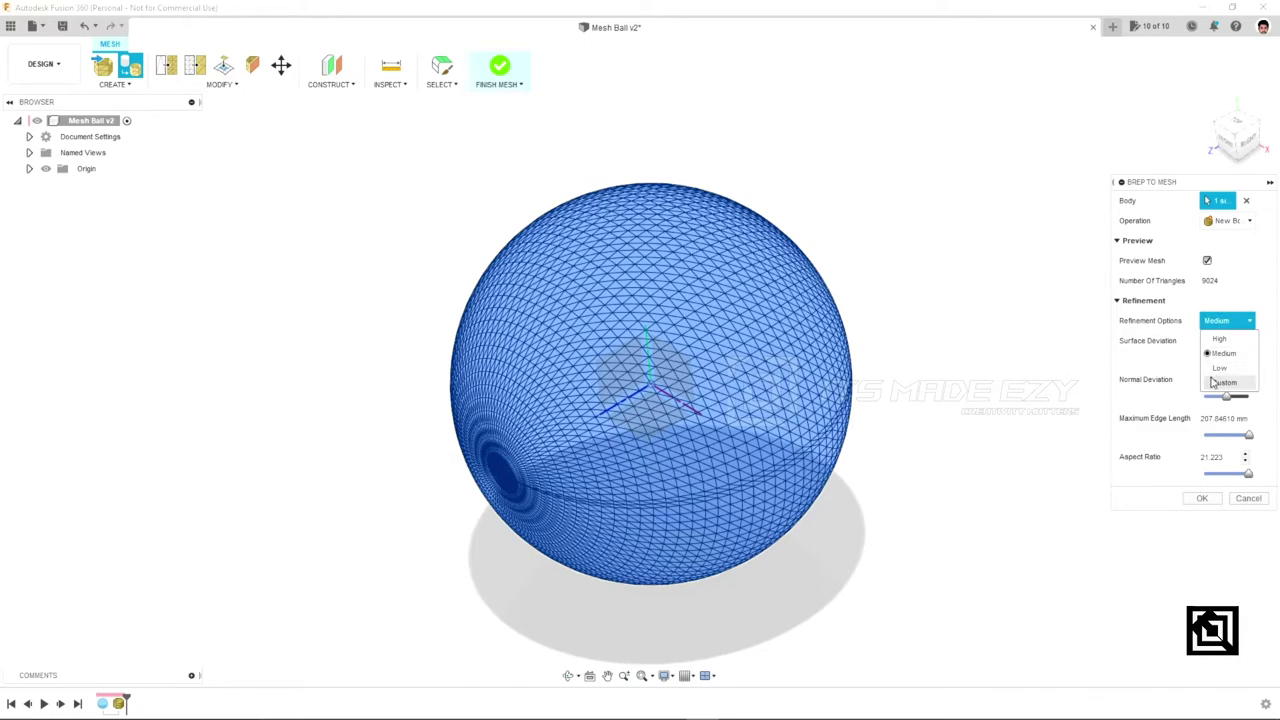
click(1211, 380)
drag(1210, 358, 1256, 356)
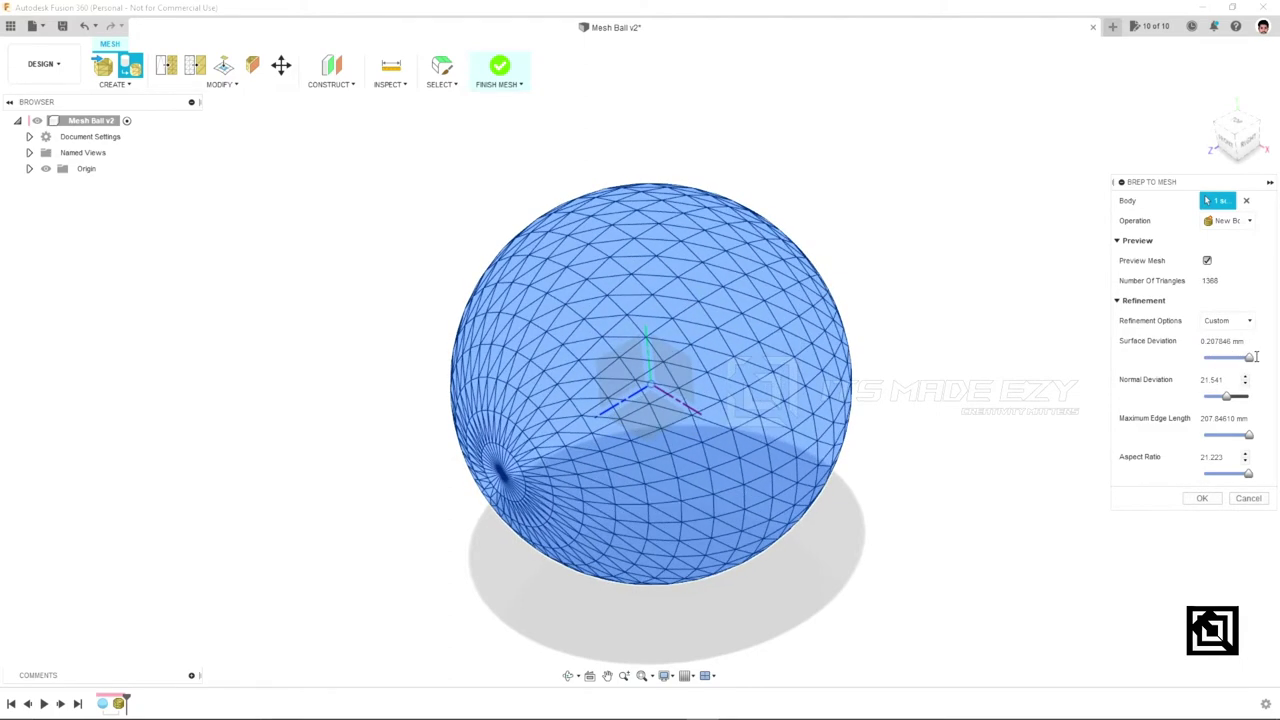
click(1203, 498)
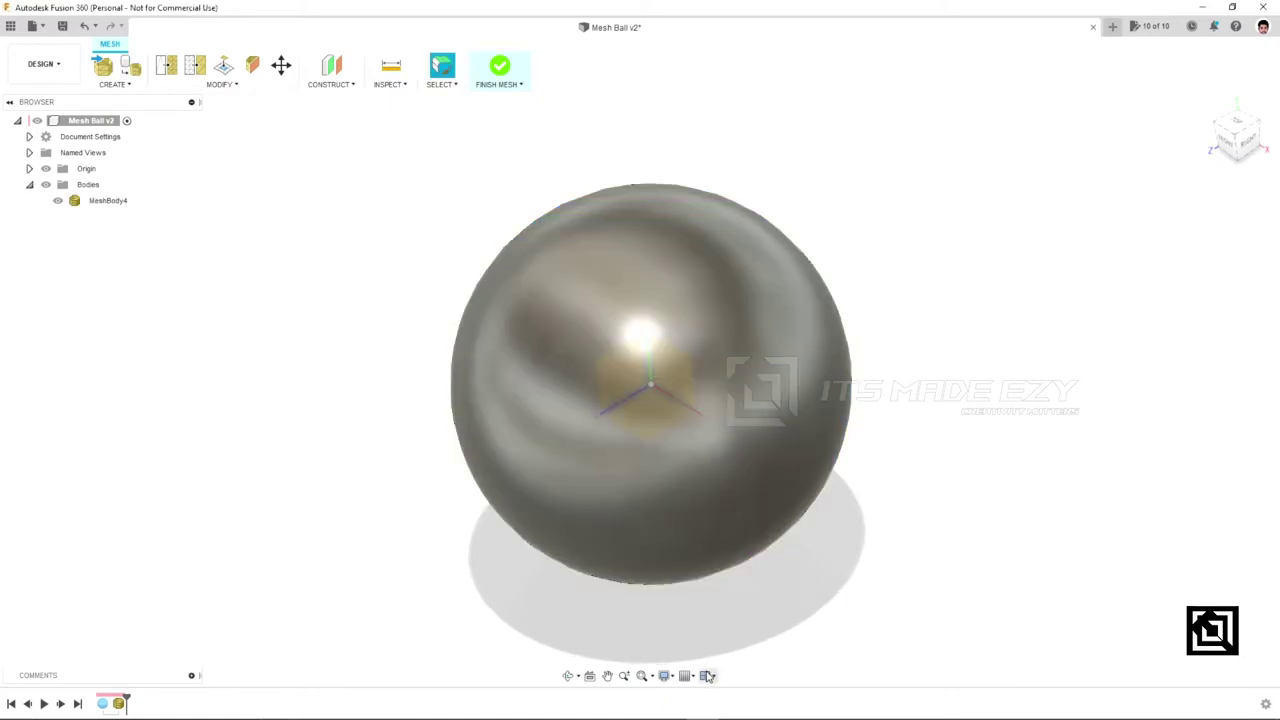
Show MeshBody4 shaded with visible triangle edges, viewed toward the right side.
click(687, 676)
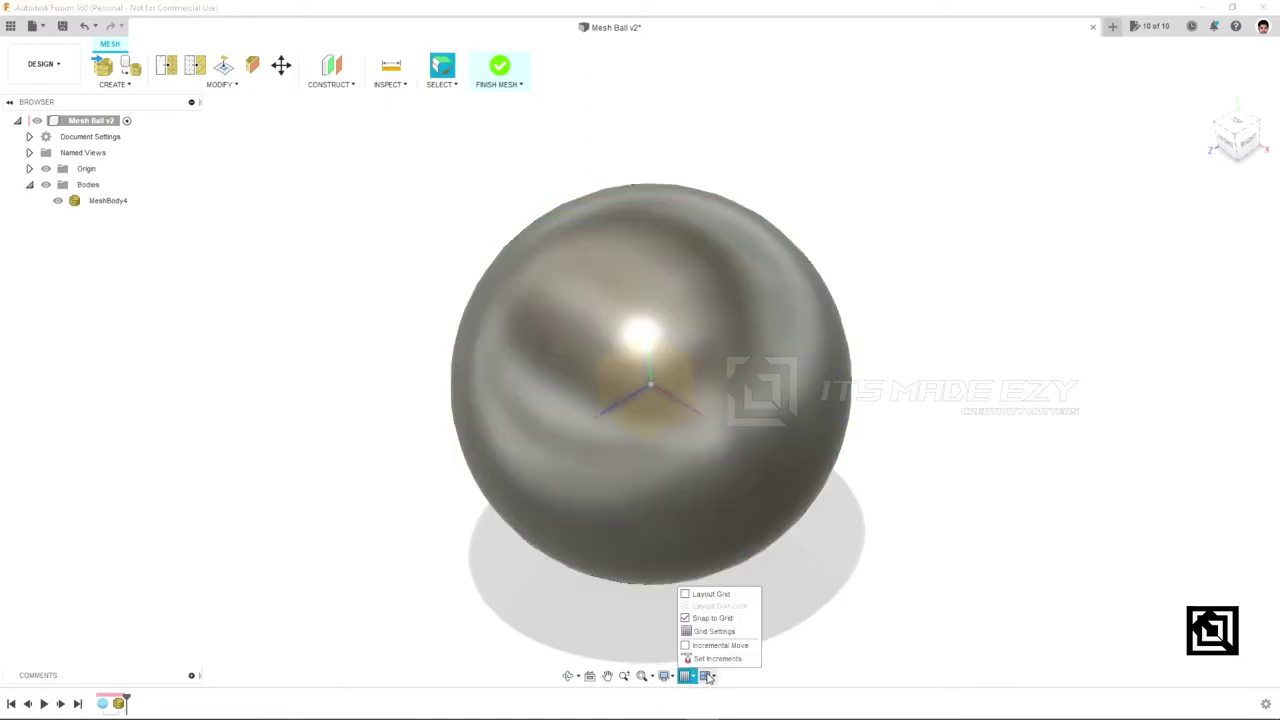
click(665, 676)
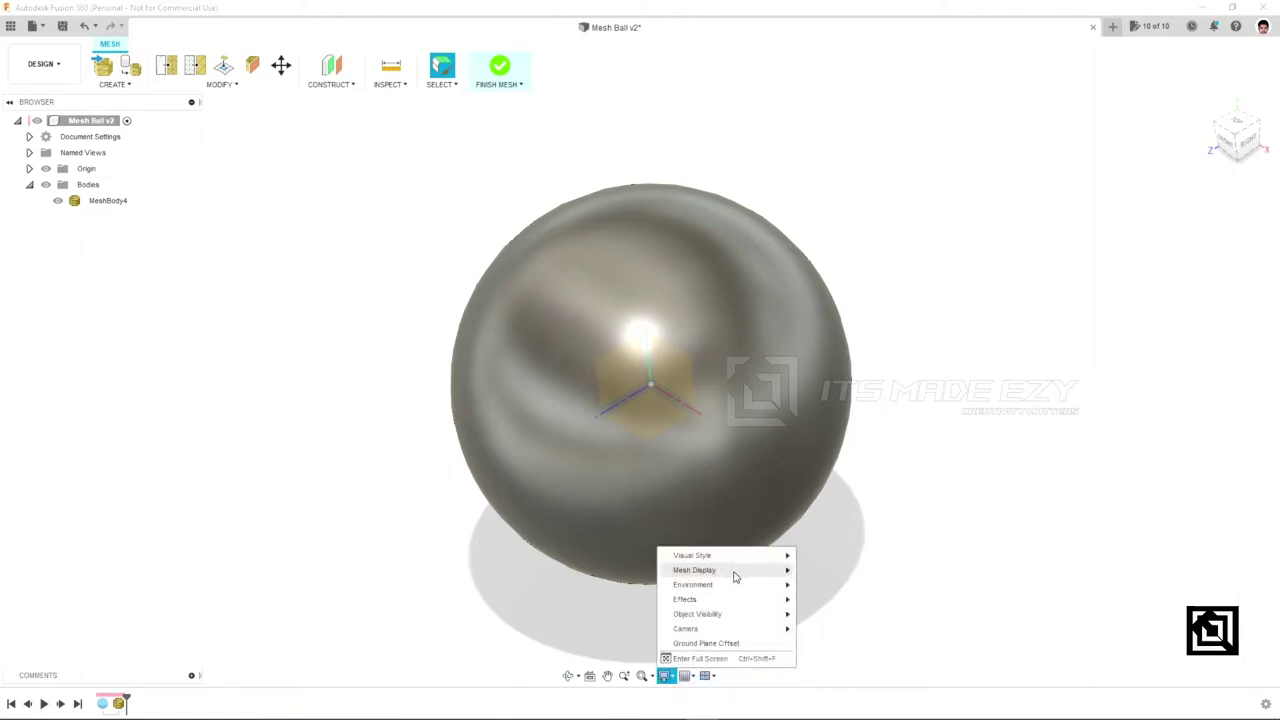
mouse_move(692, 555)
click(852, 584)
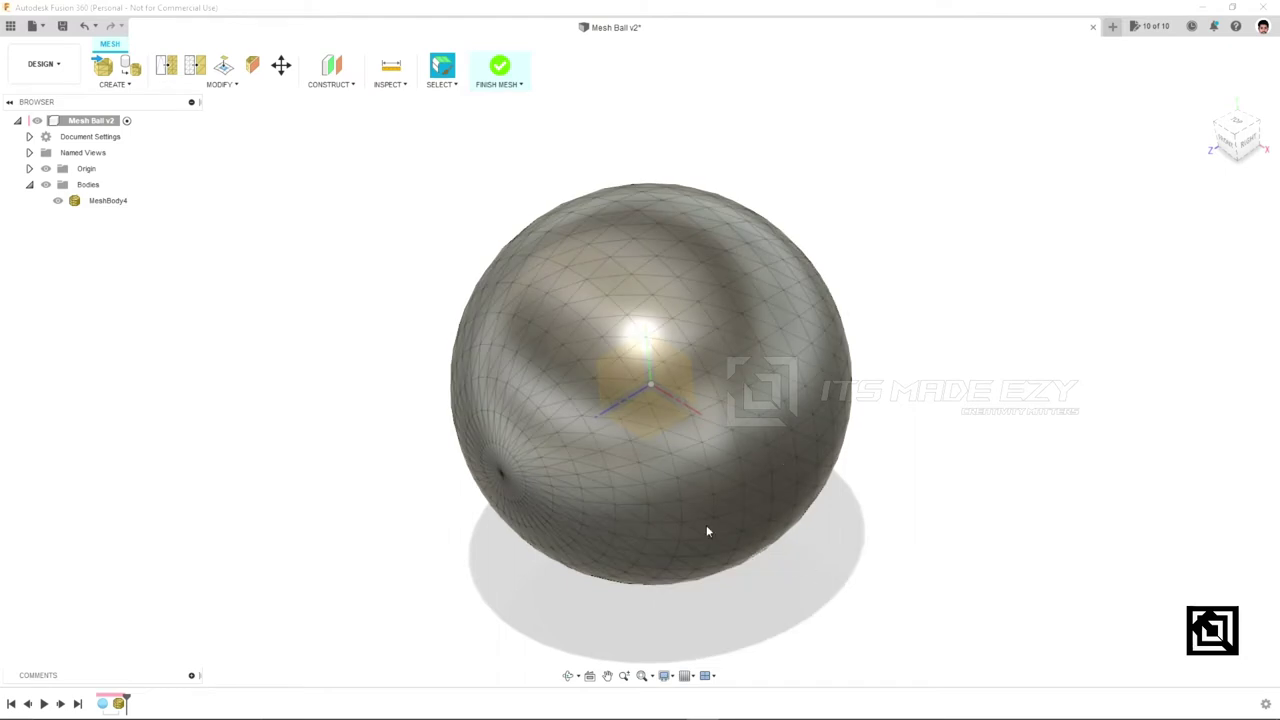
click(535, 475)
mouse_move(535, 475)
shift+middle_down()
mouse_move(429, 393)
mouse_move(409, 391)
mouse_move(401, 413)
shift+middle_up()
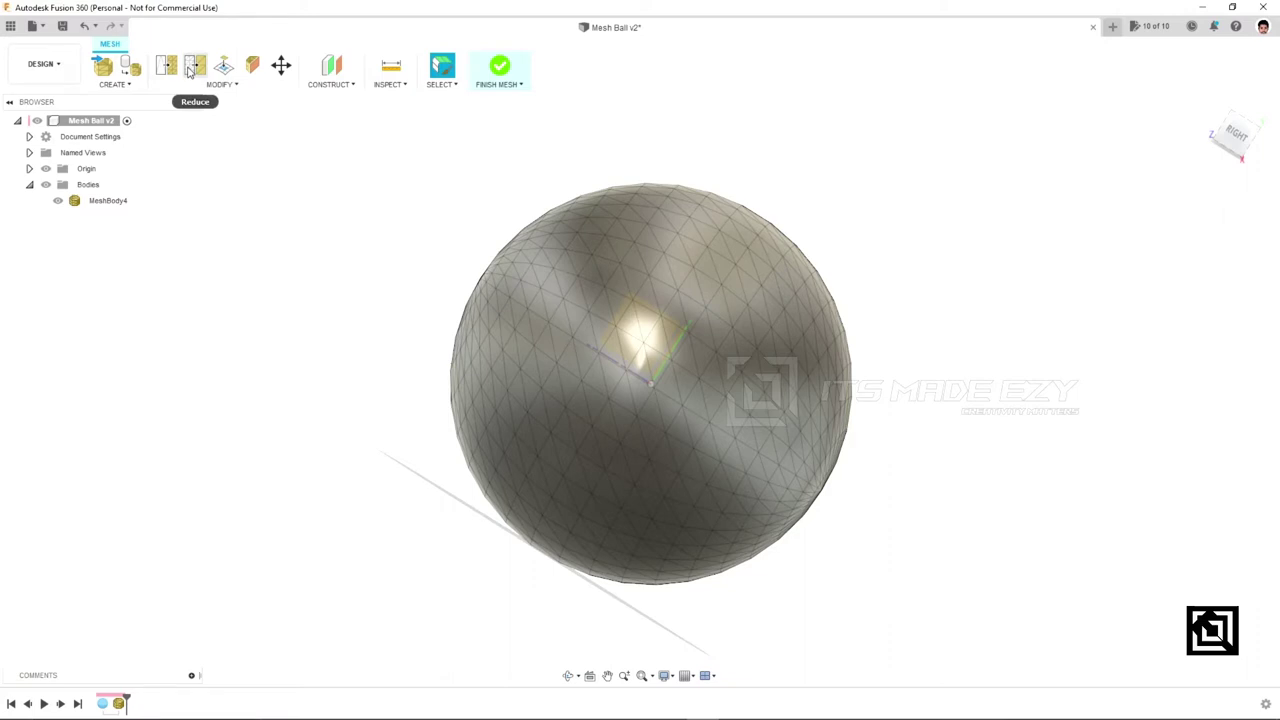
Start Reduce on MeshBody4 with preview, trying densities 0.192 and 0.055.
click(190, 71)
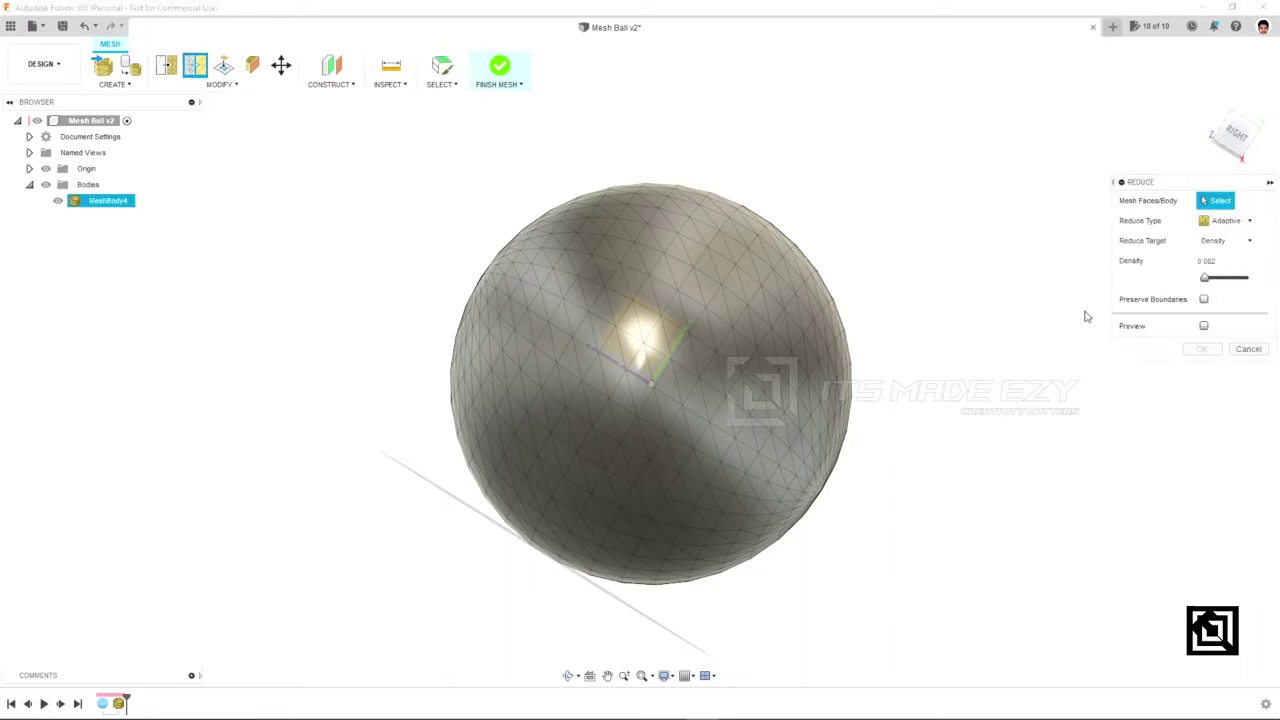
click(108, 200)
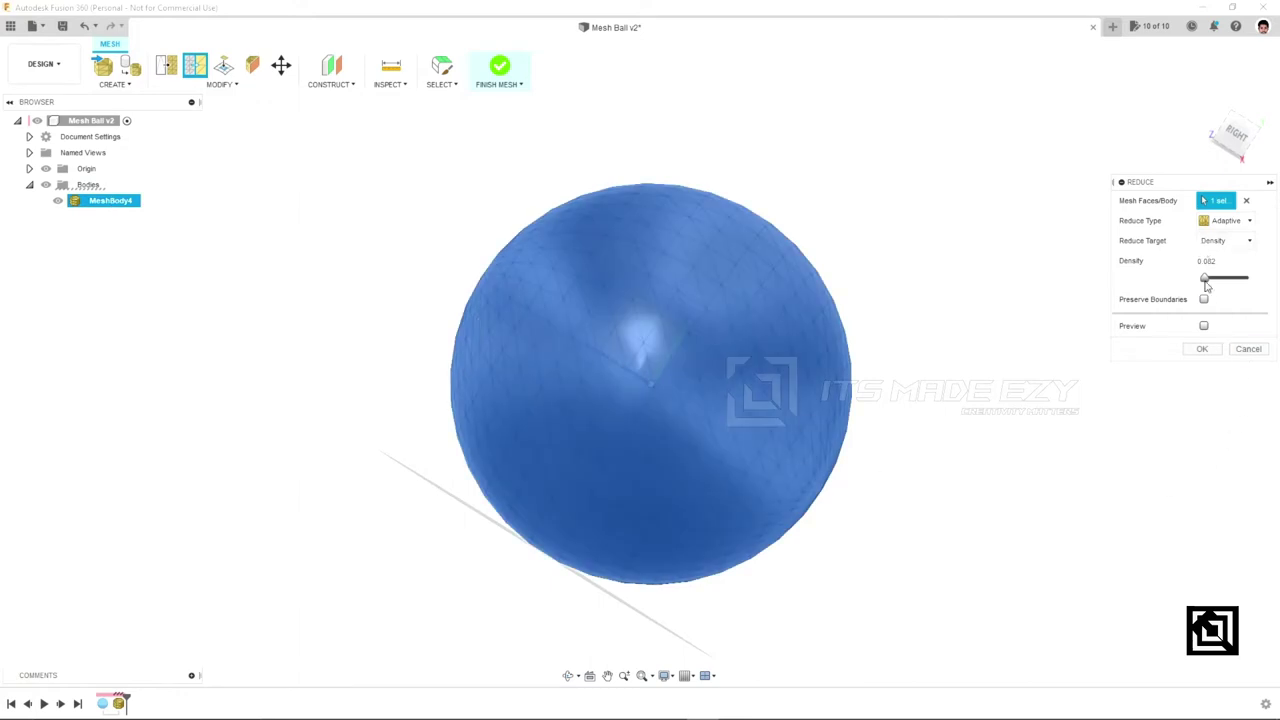
click(1204, 326)
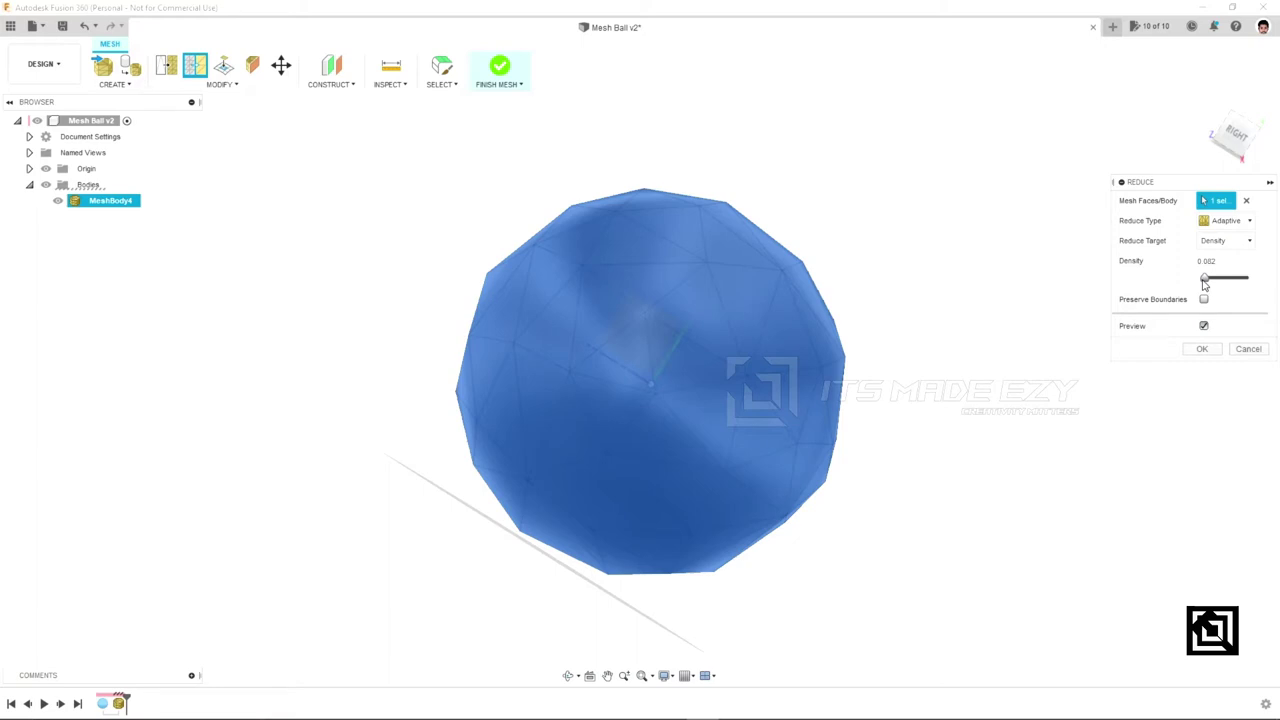
drag(1204, 279, 1211, 280)
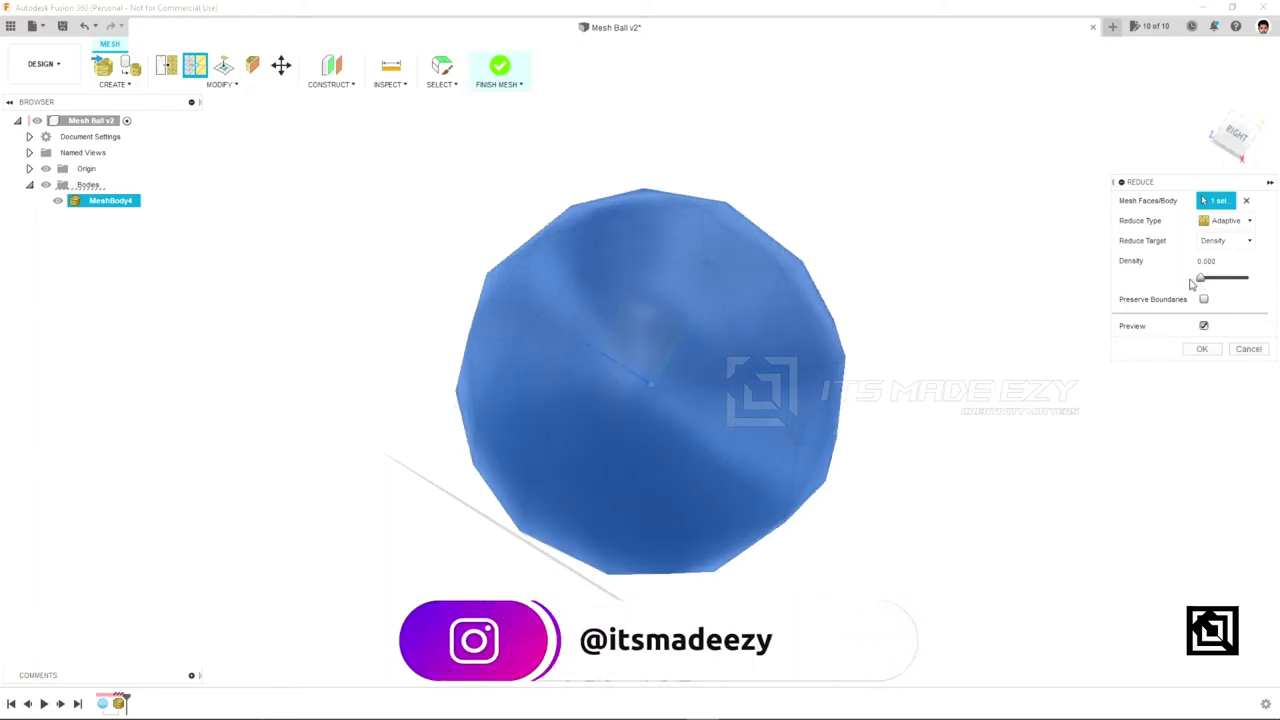
drag(1202, 284, 1209, 286)
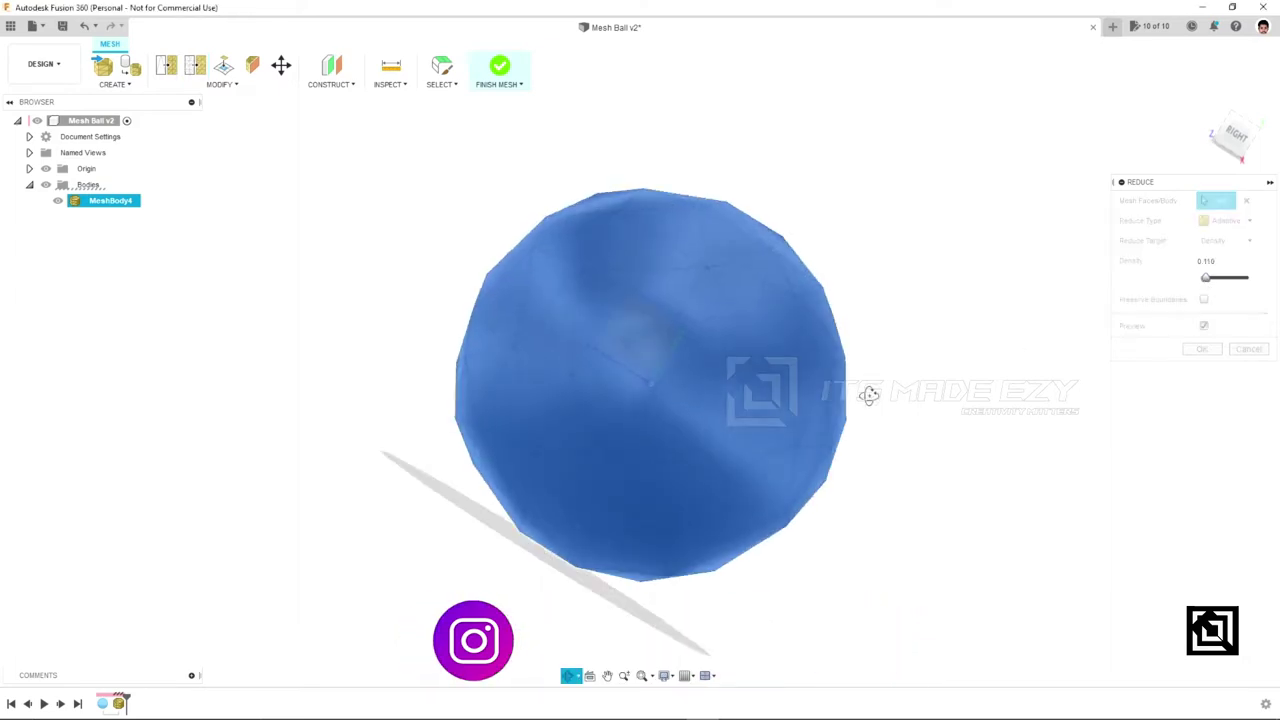
mouse_move(795, 453)
mouse_down()
mouse_move(808, 437)
mouse_move(609, 423)
mouse_move(666, 466)
mouse_move(698, 440)
mouse_up()
key(Escape)
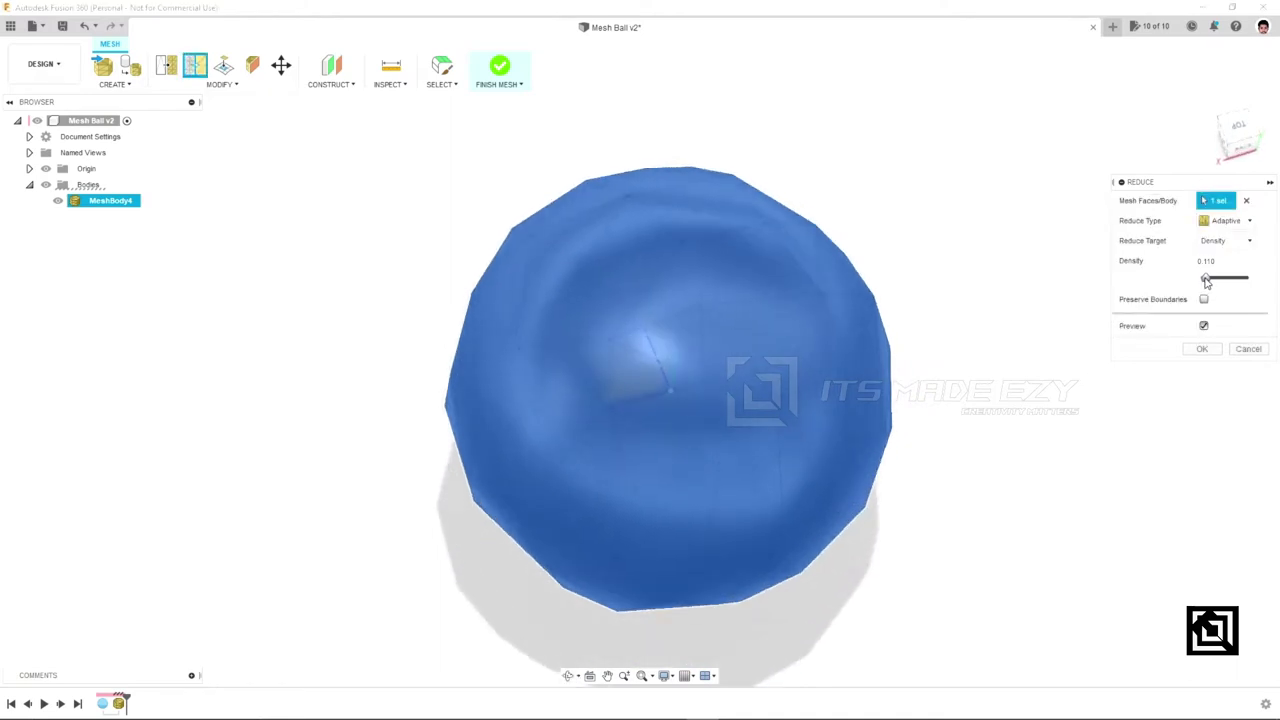
Settle the adaptive reduce density at 0.03 and apply it.
drag(1206, 283, 1203, 283)
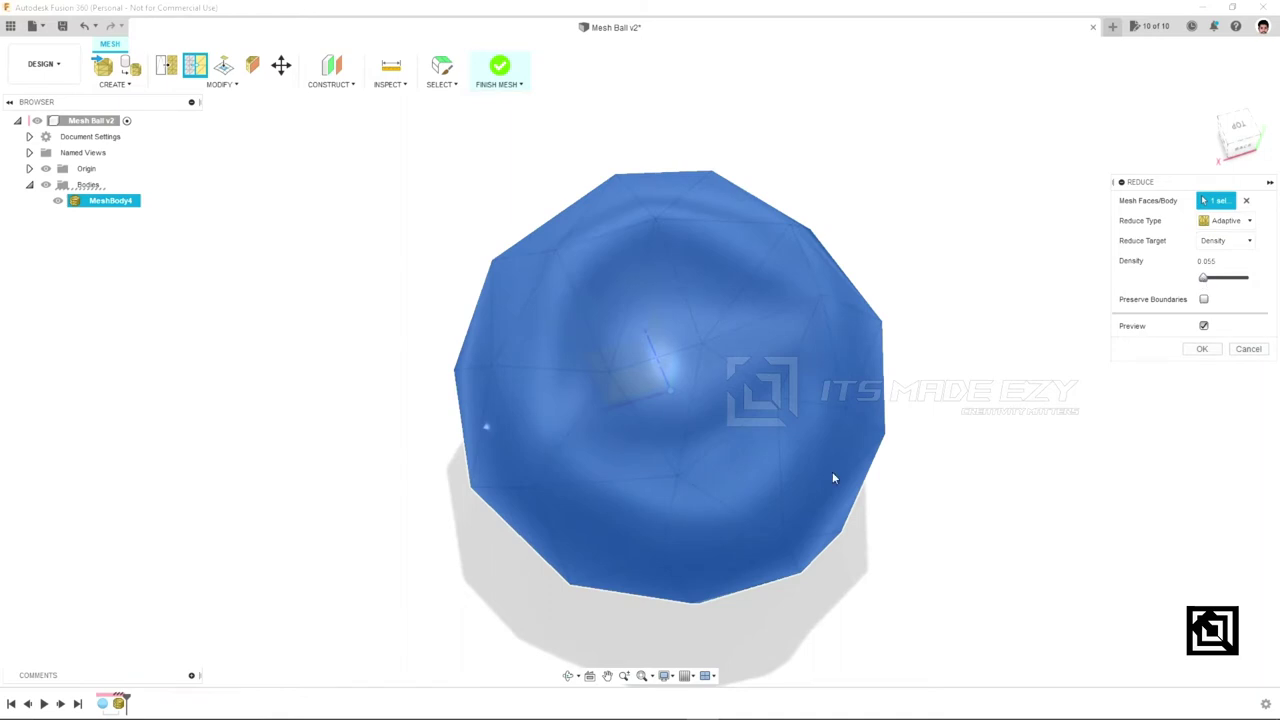
shift+middle_drag(832, 478, 714, 396)
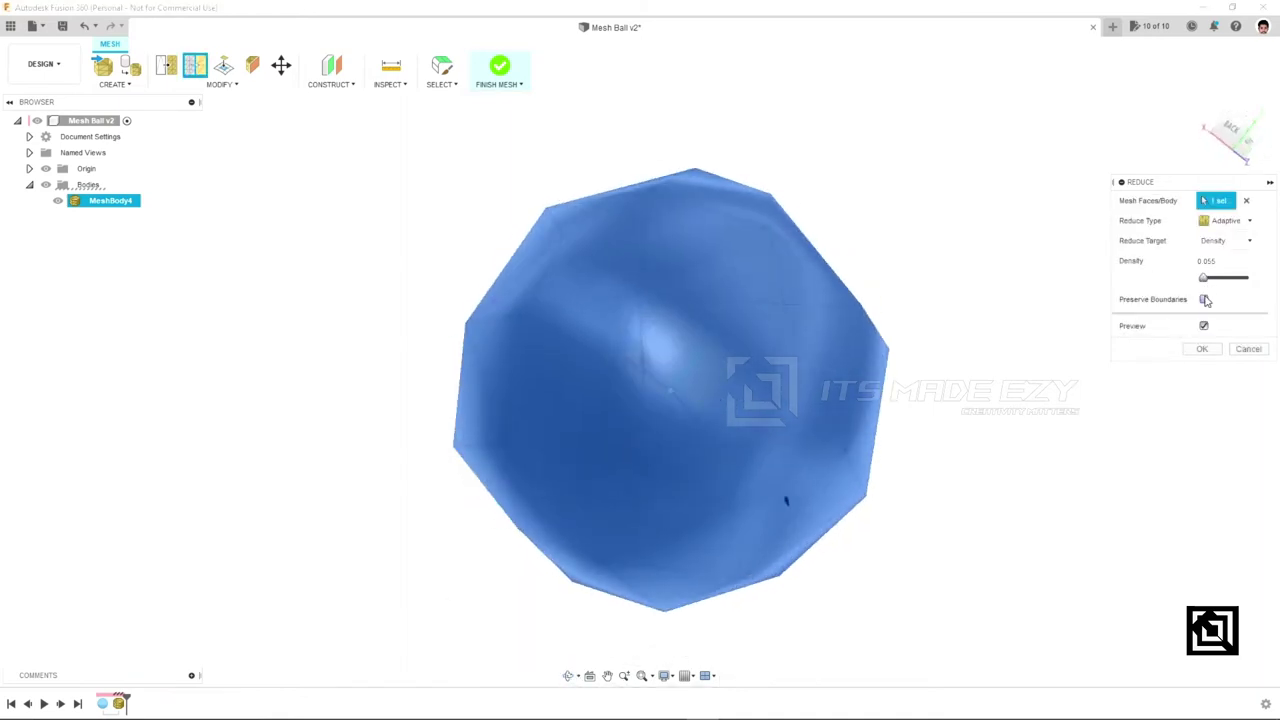
mouse_move(760, 430)
shift+middle_down()
mouse_move(686, 403)
mouse_move(719, 503)
mouse_move(750, 491)
shift+middle_up()
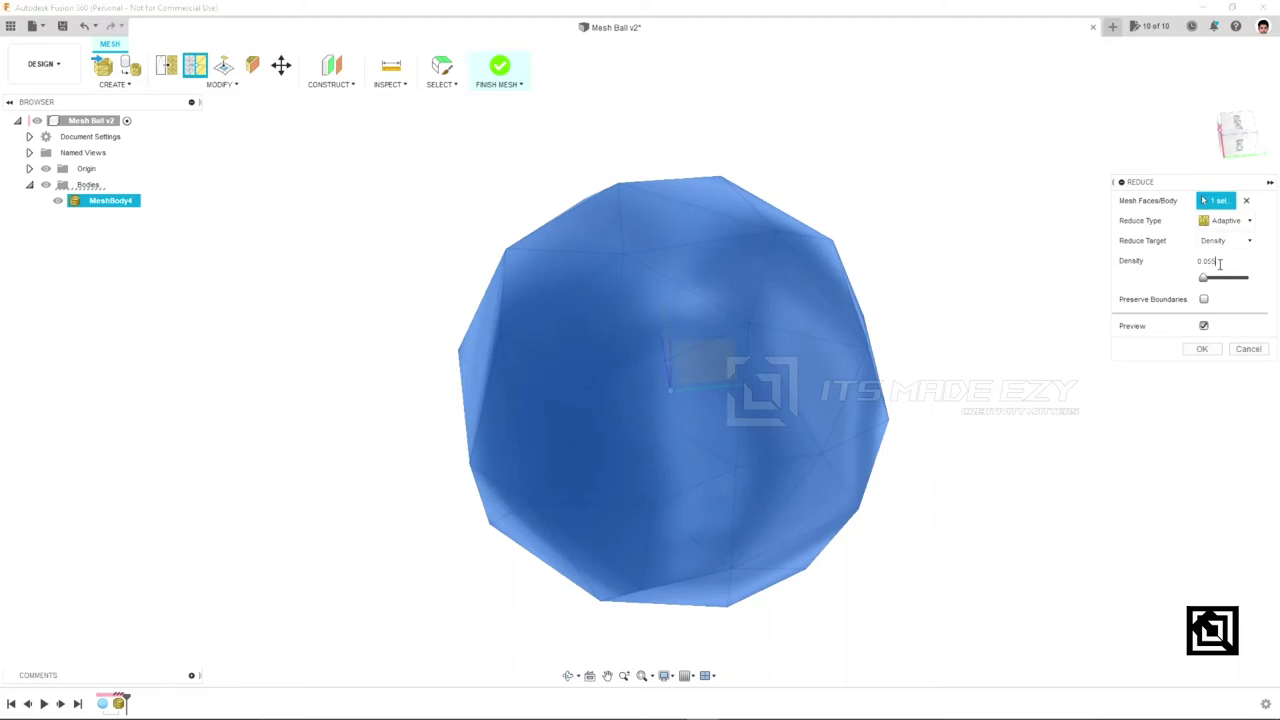
key(Return)
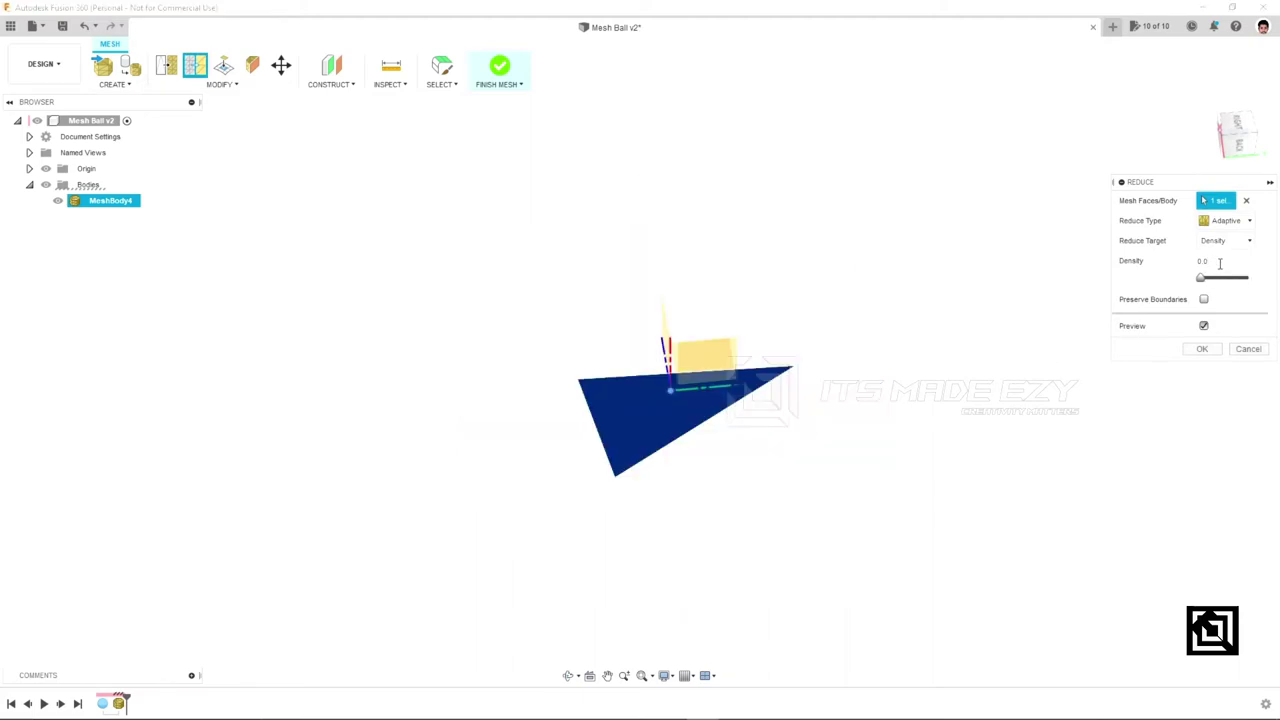
text(45)
key(Return)
text(3)
mouse_move(700, 360)
shift+middle_down()
mouse_move(800, 229)
mouse_move(771, 271)
mouse_move(809, 306)
mouse_move(851, 300)
mouse_move(890, 330)
shift+middle_up()
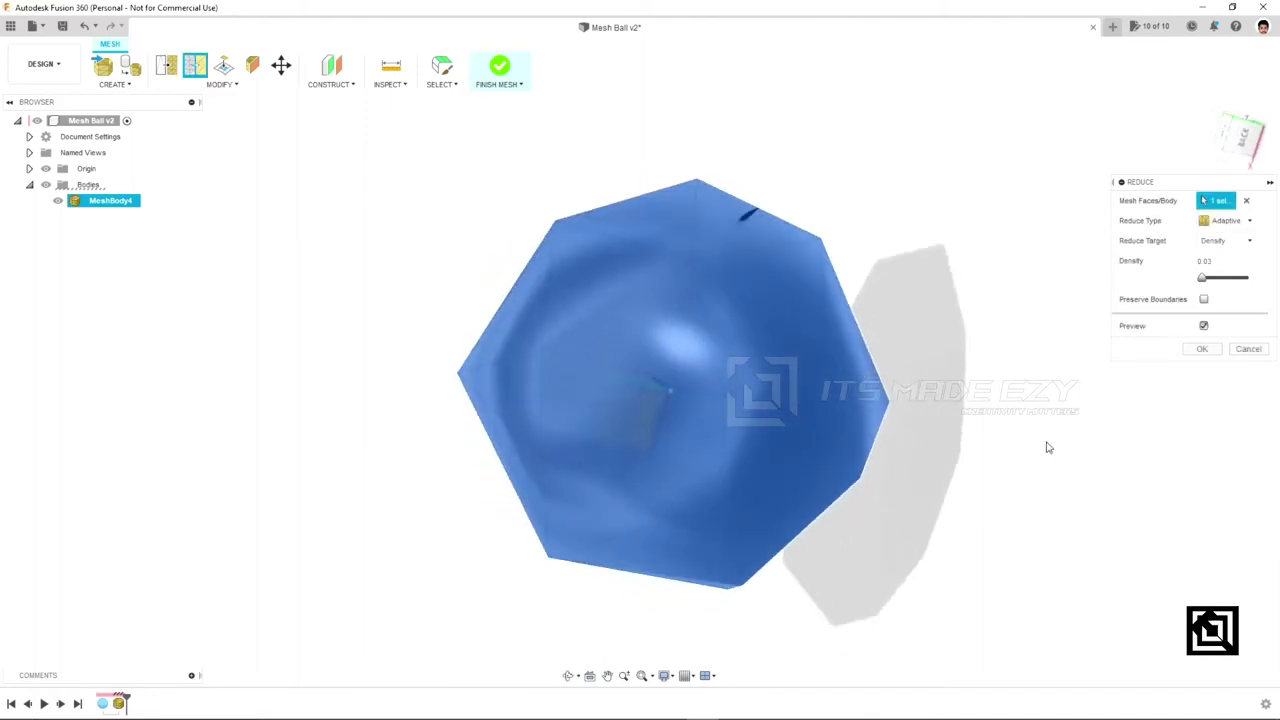
click(1202, 349)
Finish the mesh session and inspect the low-poly ball from several angles.
click(499, 68)
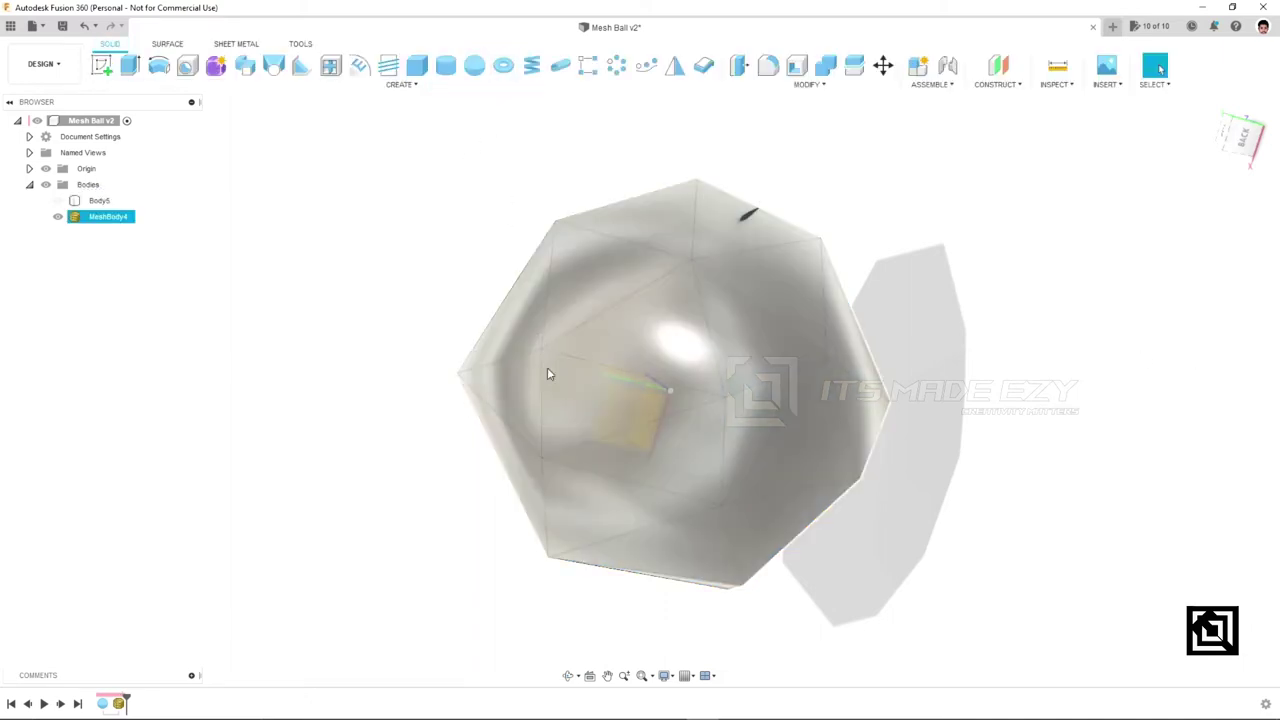
shift+middle_drag(349, 405, 564, 296)
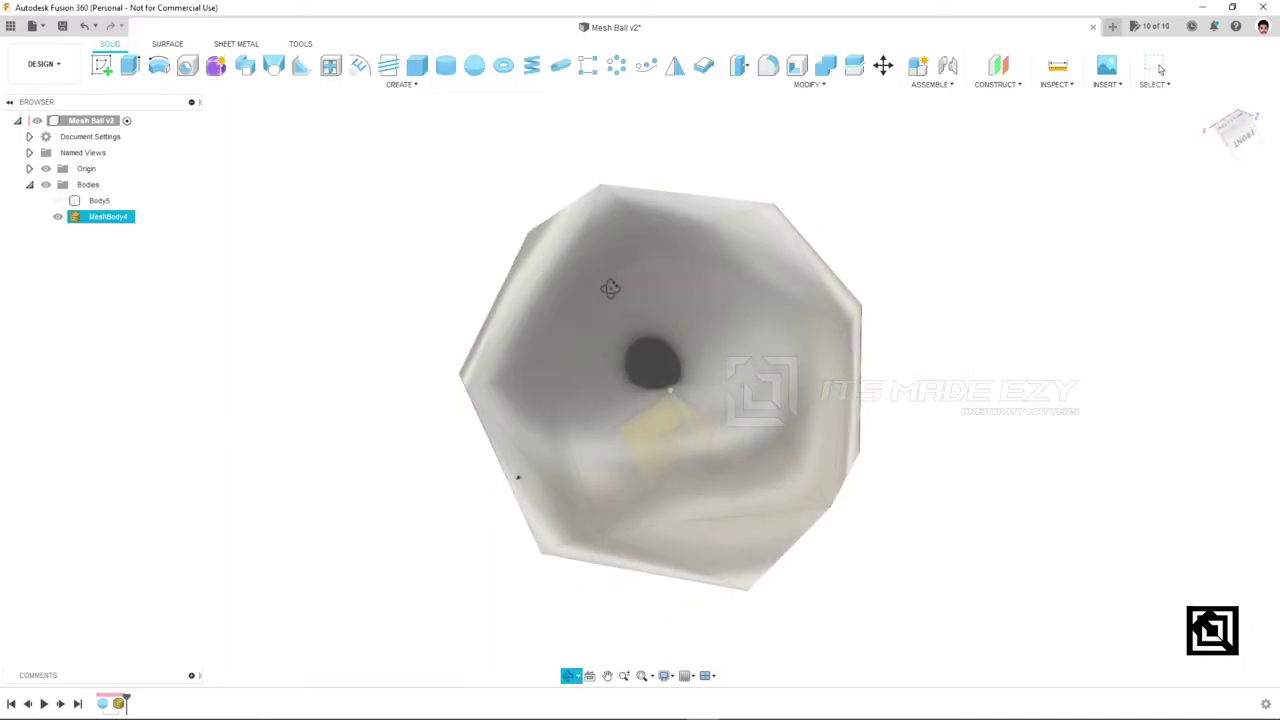
mouse_move(525, 296)
shift+middle_down()
mouse_move(700, 322)
mouse_move(257, 257)
shift+middle_up()
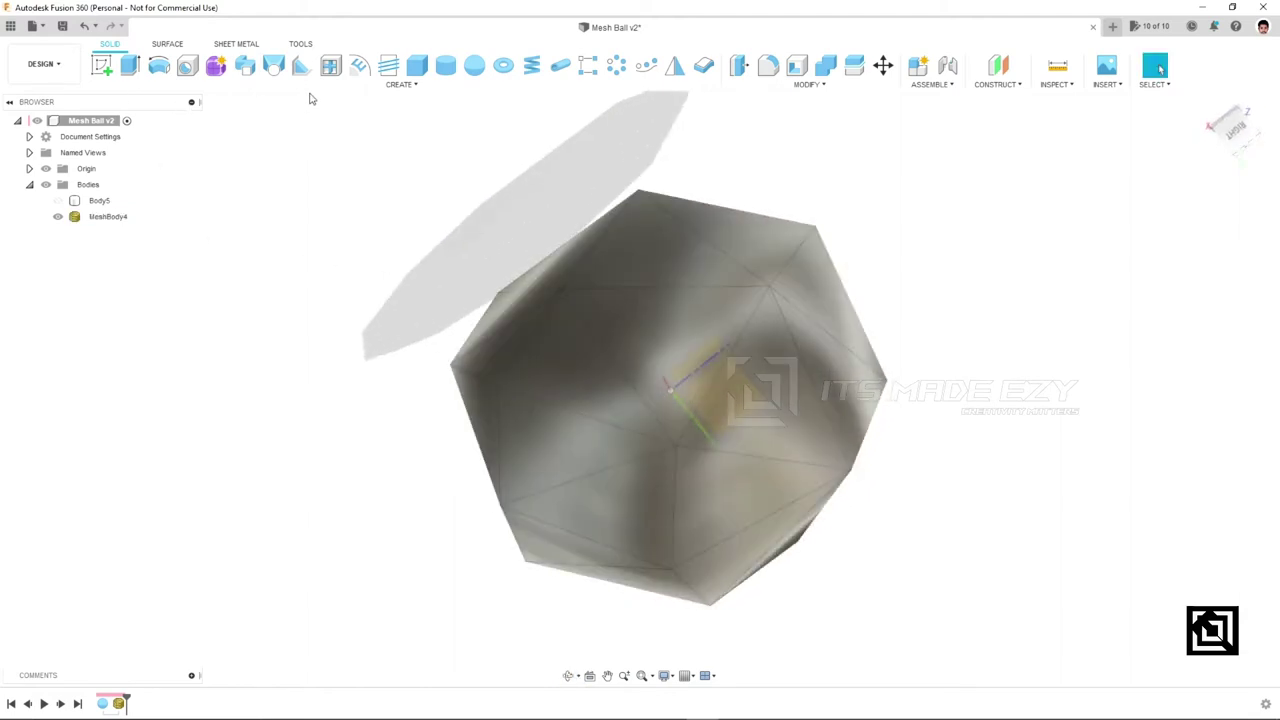
click(318, 89)
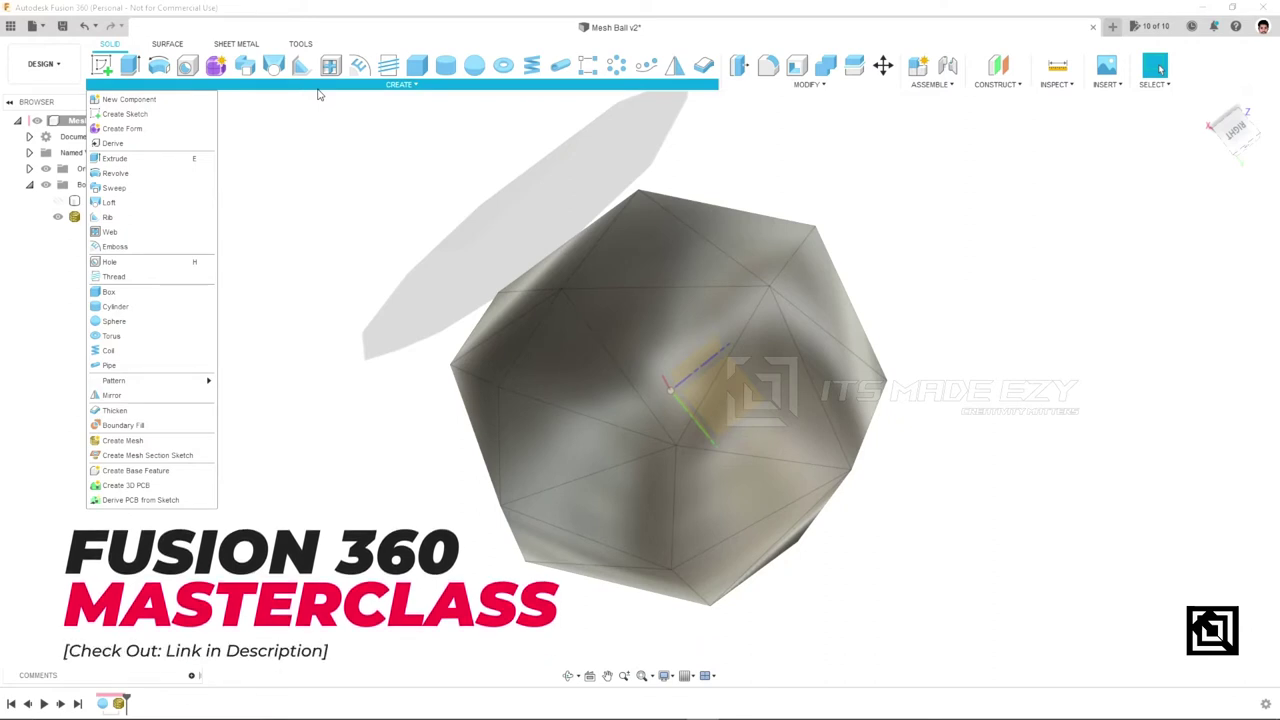
Inside a base feature, convert the mesh ball into a faceted solid with Mesh to BRep.
click(152, 472)
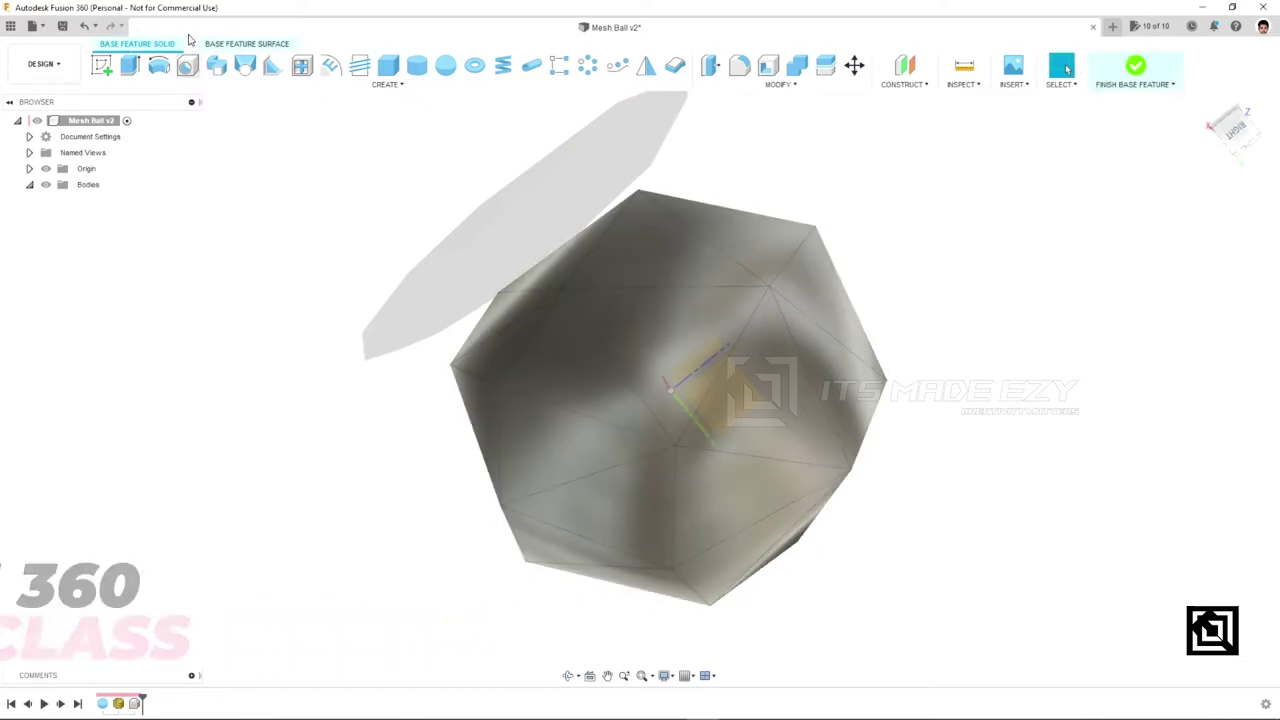
click(245, 44)
click(292, 84)
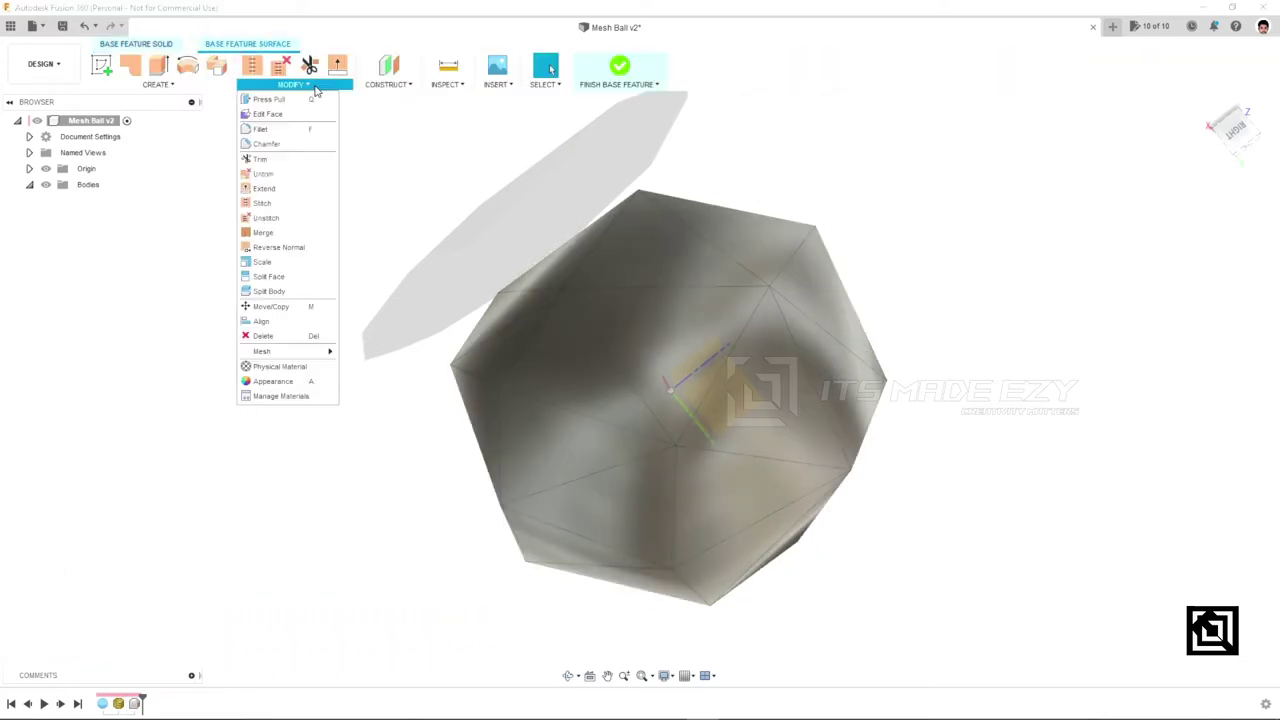
mouse_move(262, 351)
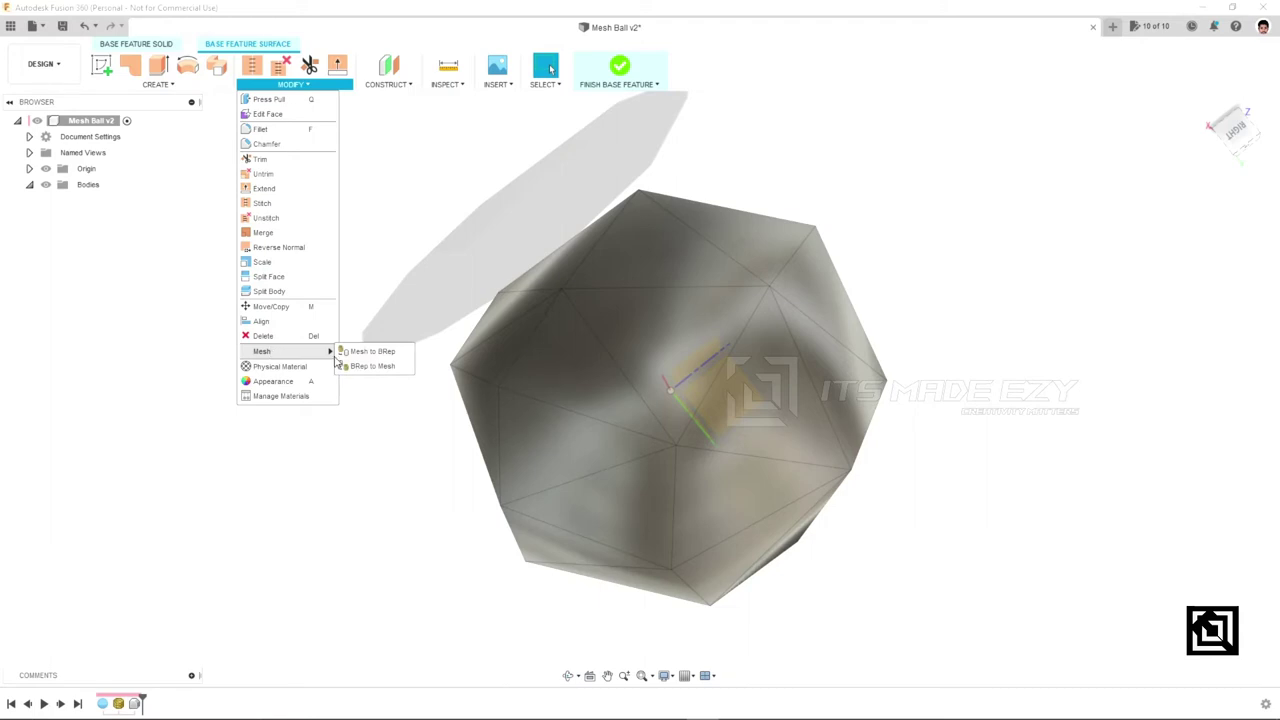
click(368, 353)
click(747, 358)
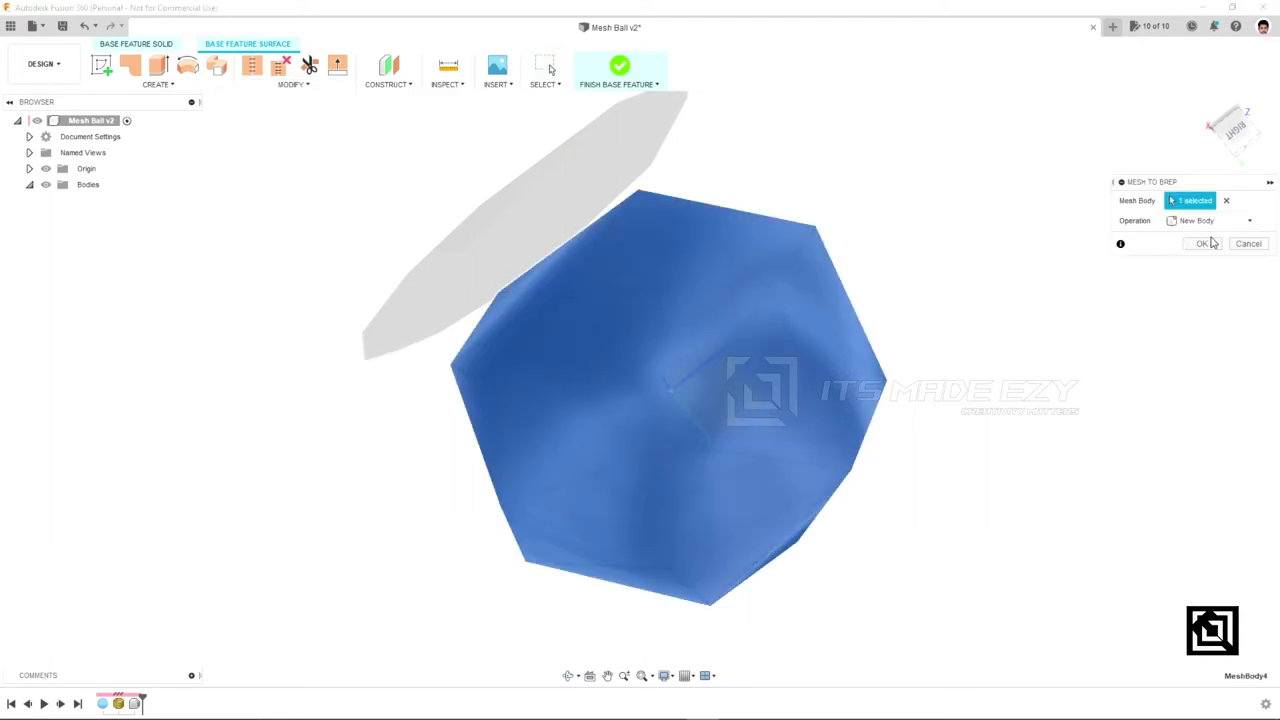
click(1203, 243)
mouse_move(1036, 367)
shift+middle_down()
mouse_move(668, 216)
mouse_move(684, 314)
shift+middle_up()
click(686, 106)
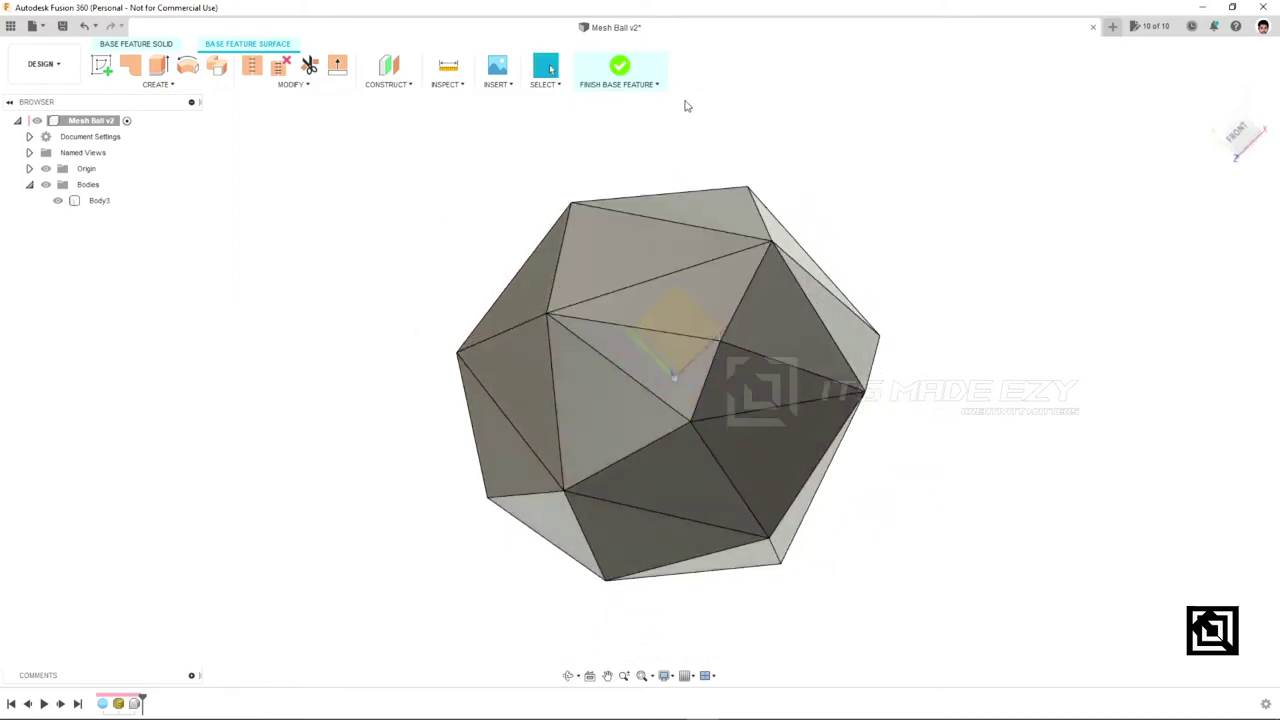
Finish the base feature and start a new Create Form body.
click(620, 68)
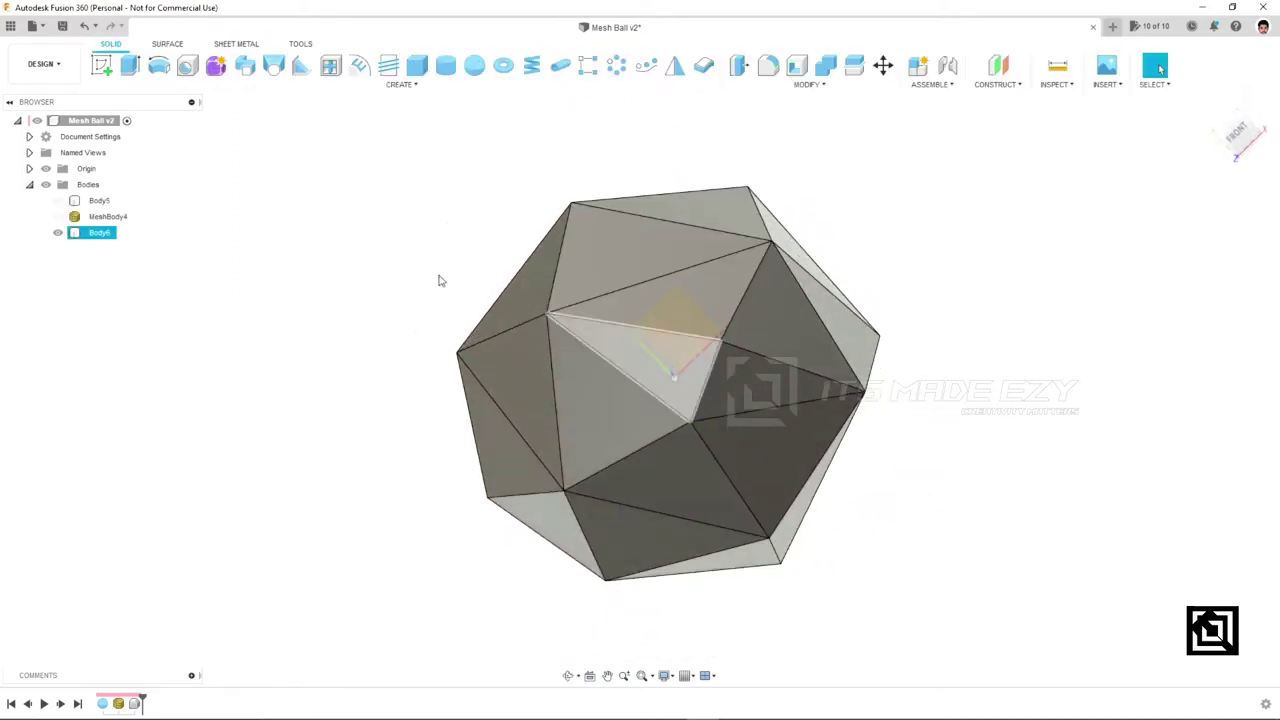
shift+middle_drag(763, 411, 696, 362)
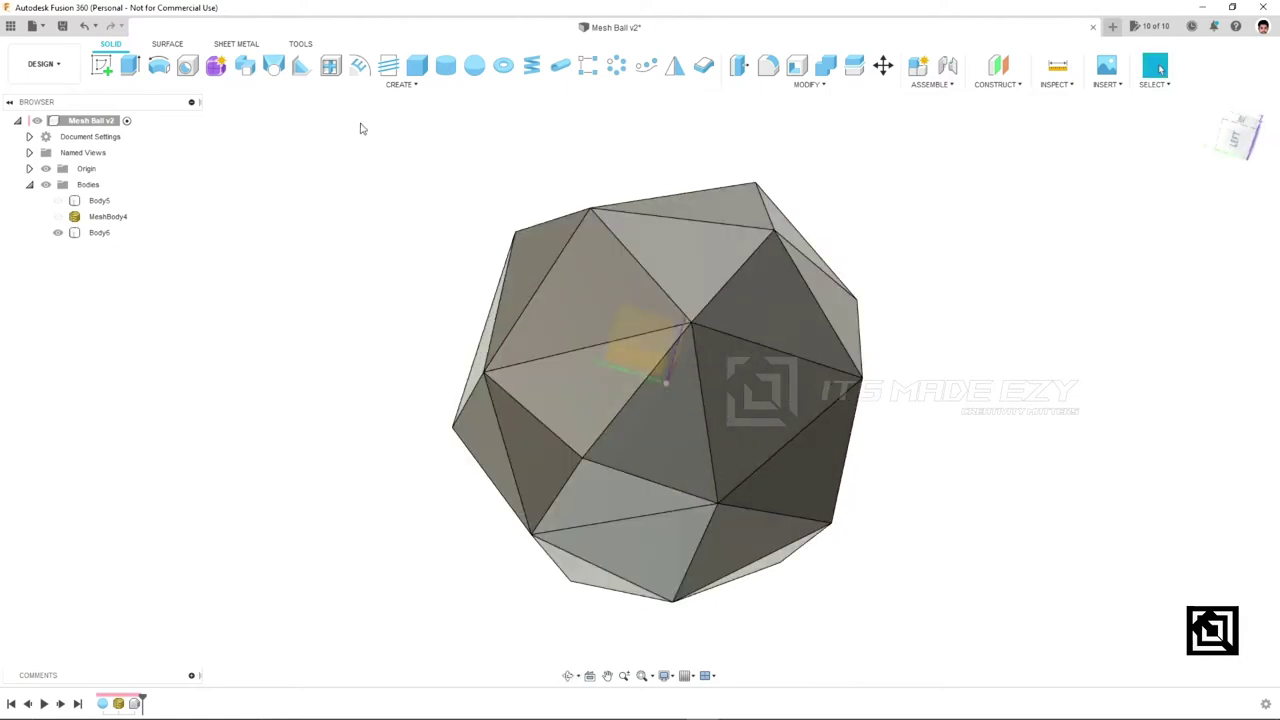
click(395, 86)
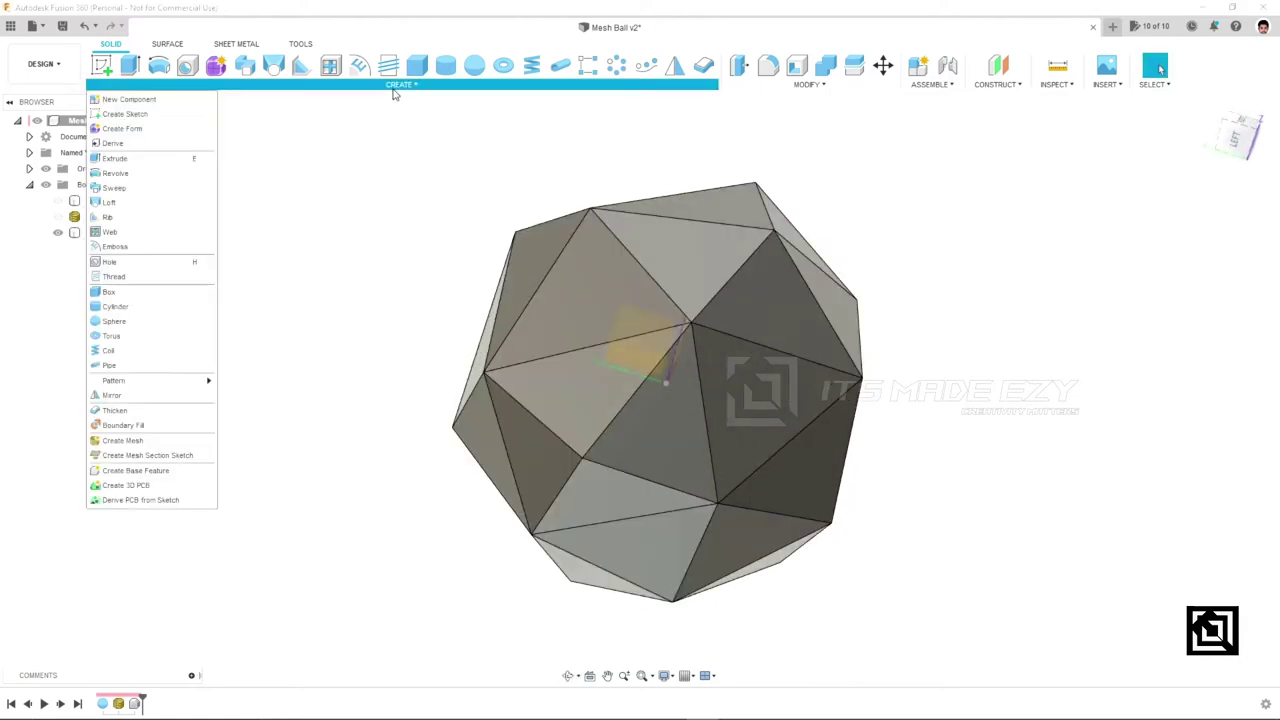
click(216, 66)
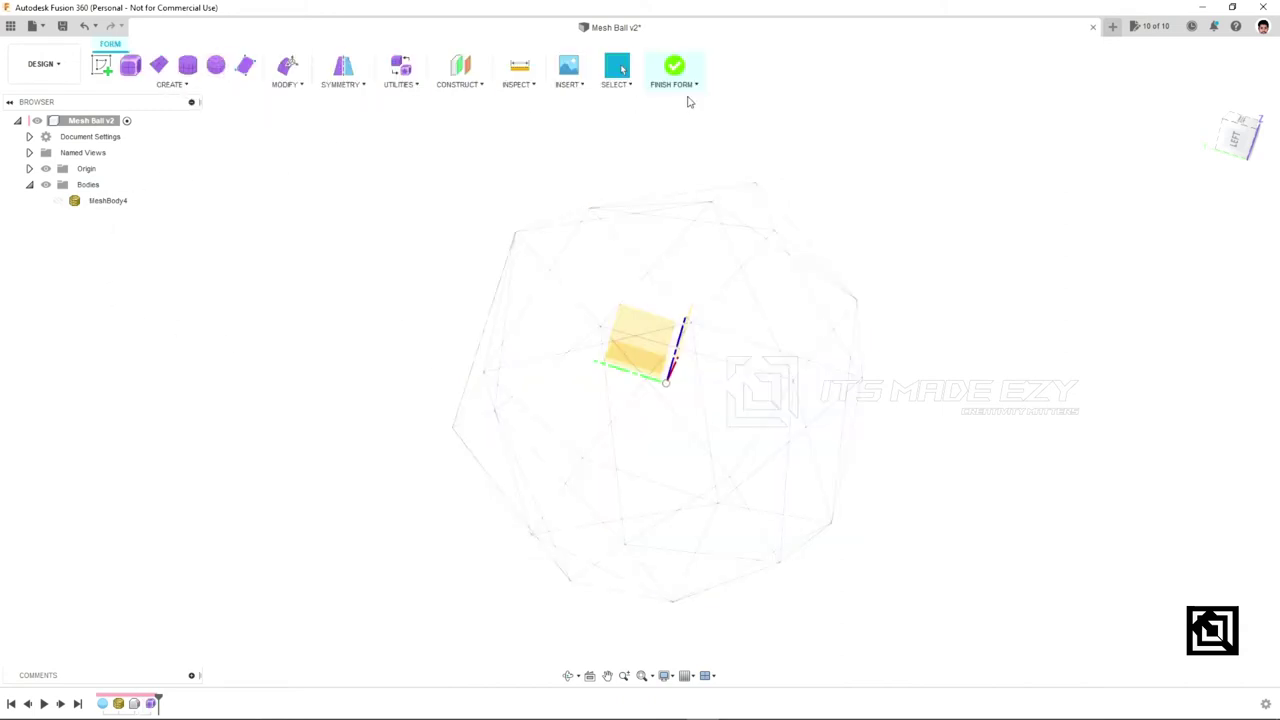
Start the Form Pipe command with a 6.00 mm global diameter.
click(629, 87)
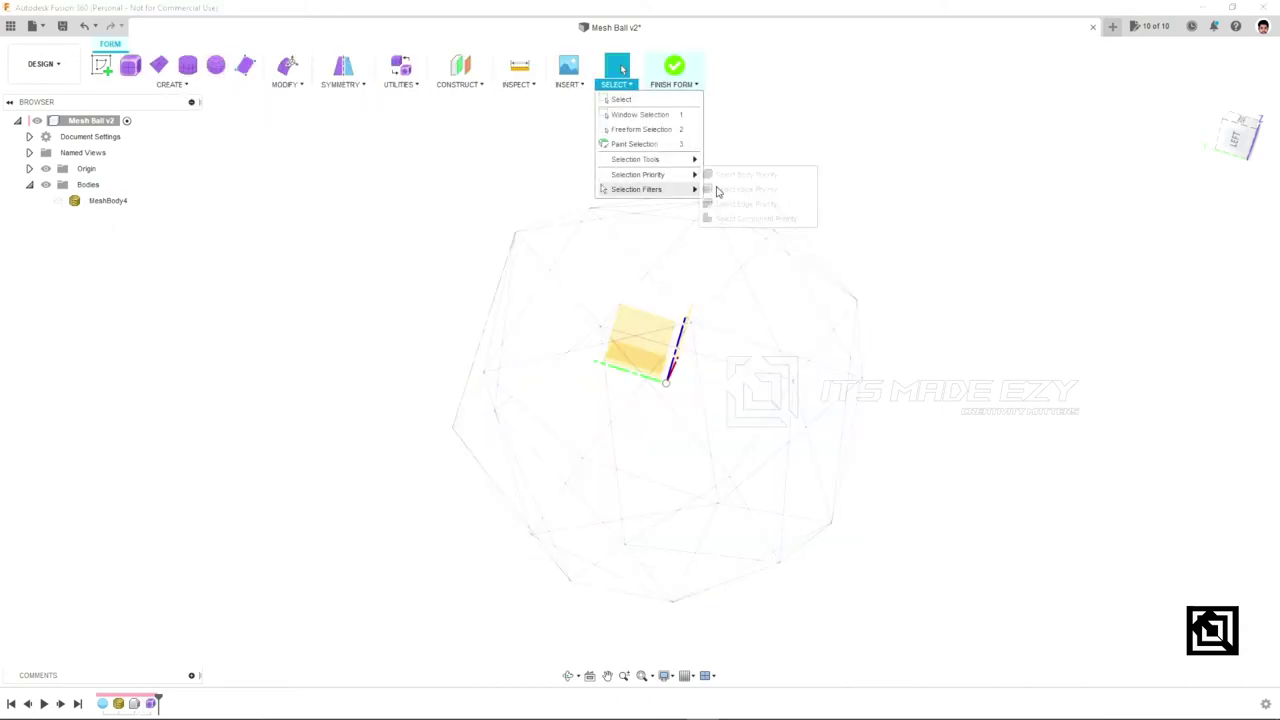
click(141, 88)
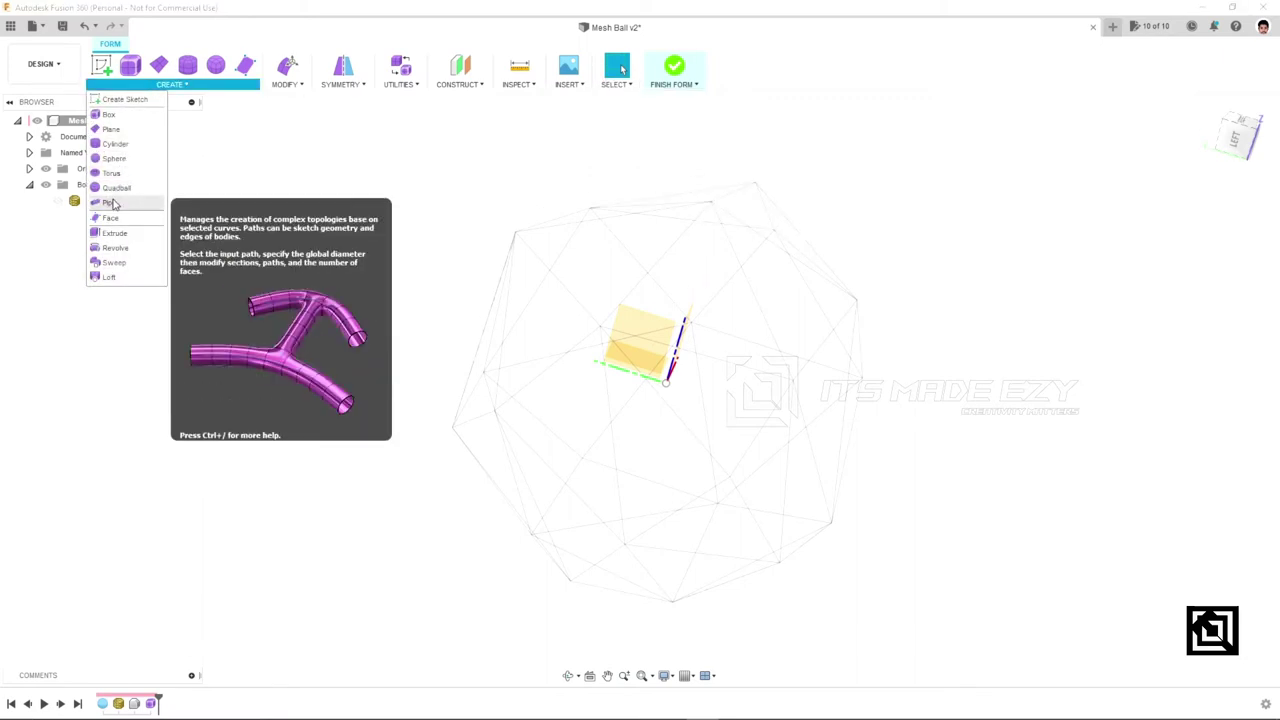
click(134, 203)
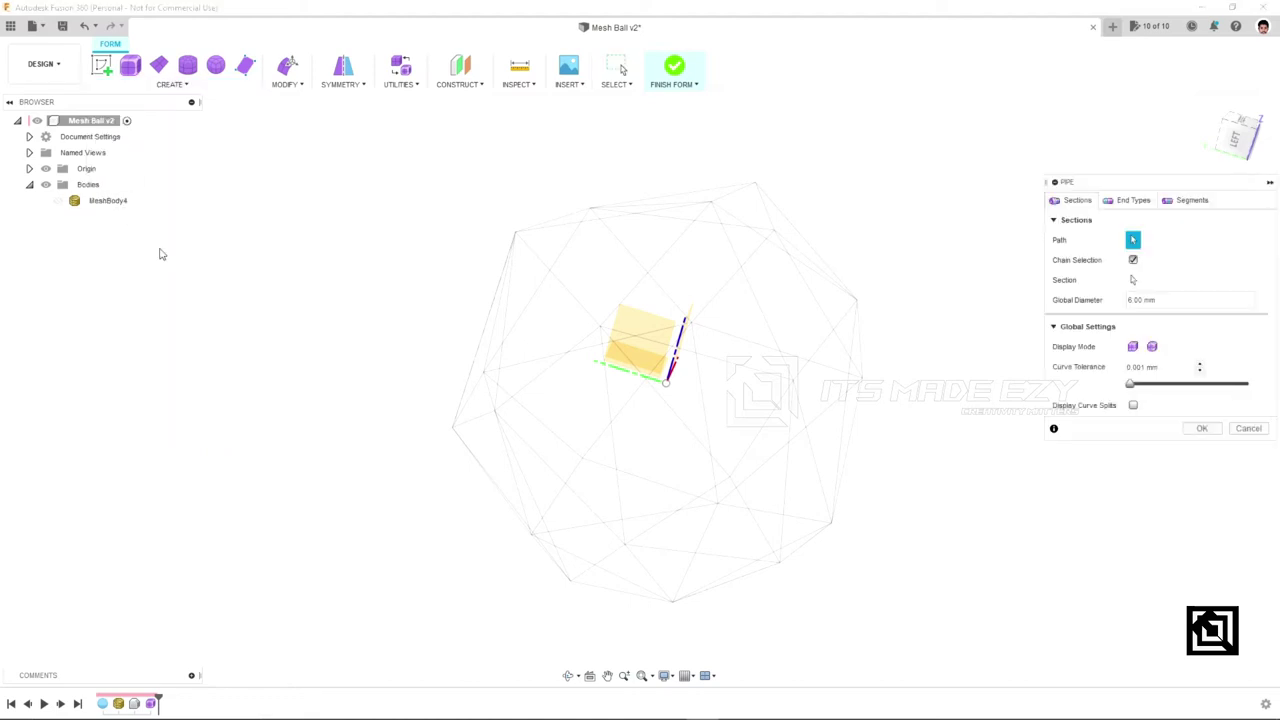
Set selection priority to edges and begin a window selection over the ball.
click(615, 84)
mouse_move(637, 174)
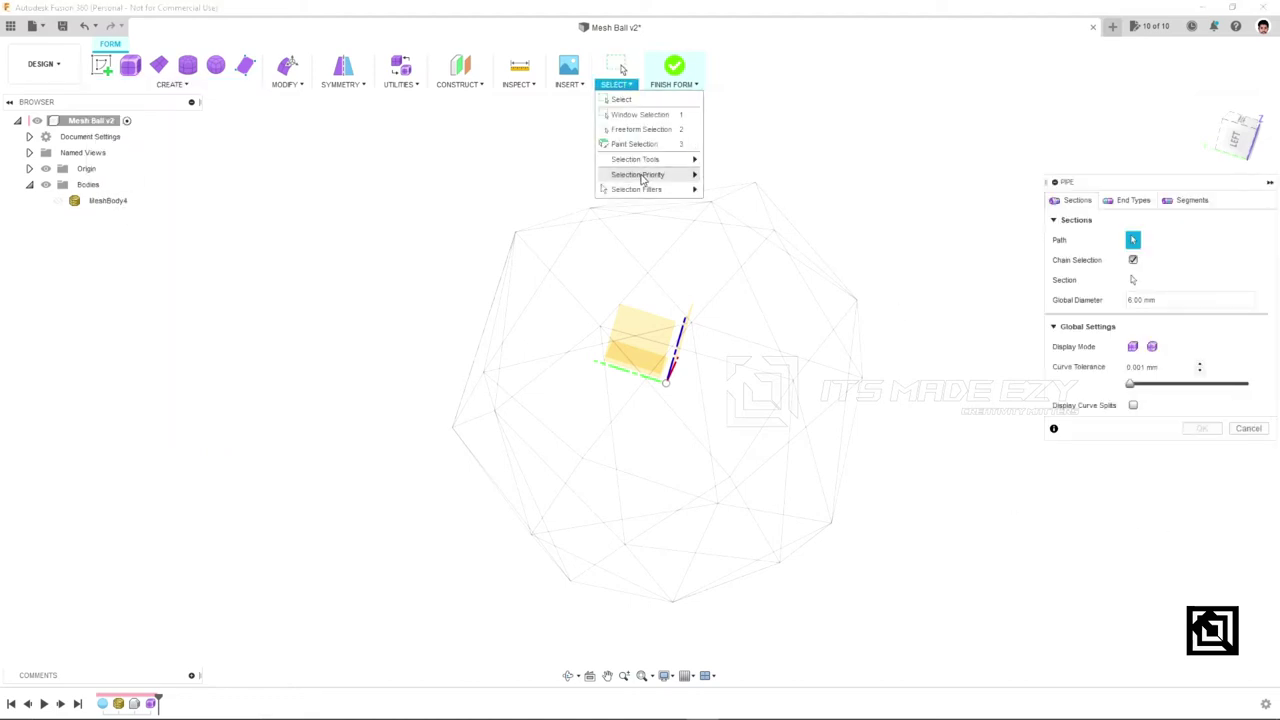
click(729, 207)
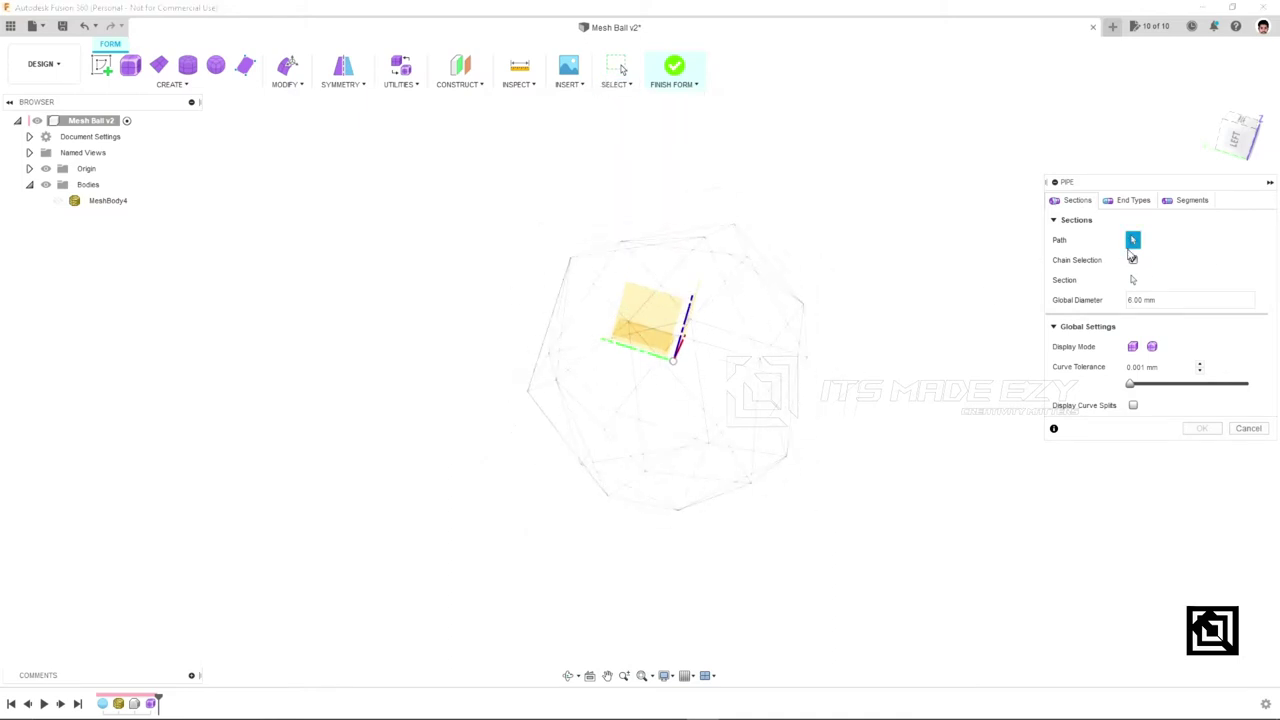
drag(871, 564, 367, 199)
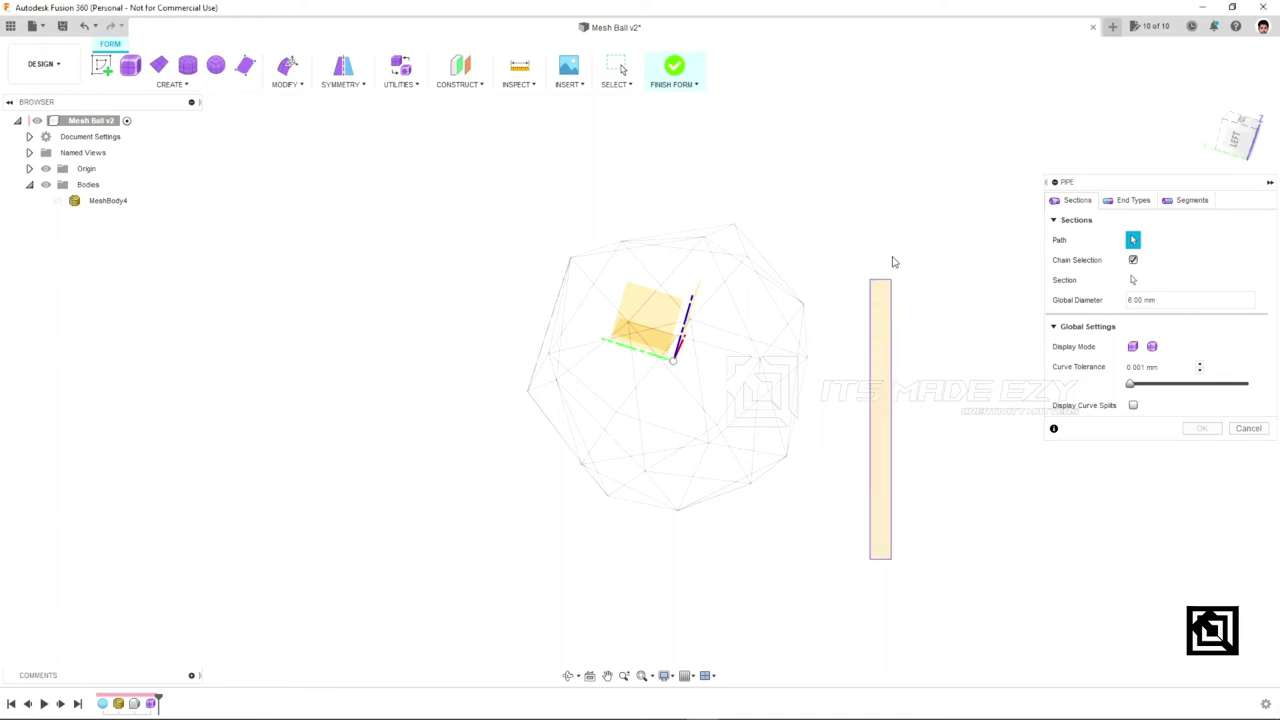
Select every edge of the ball as 6.00 mm pipe paths, shown as smooth tubes.
drag(367, 199, 366, 200)
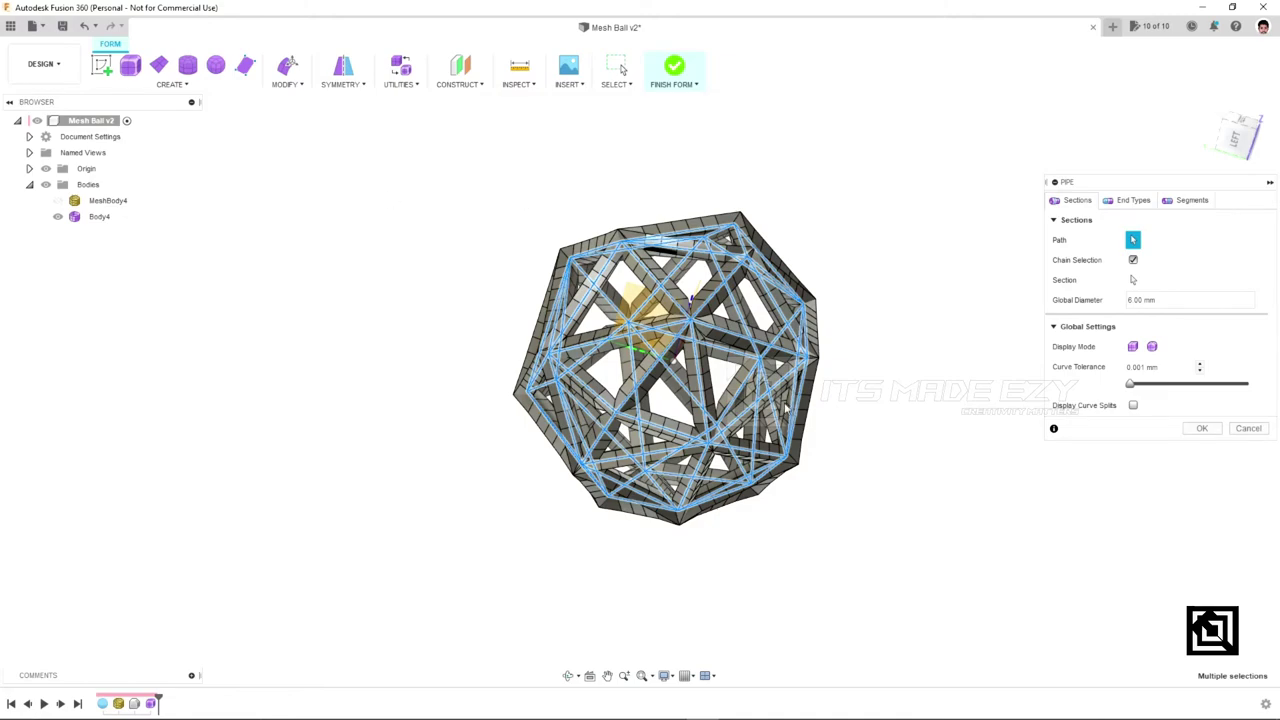
shift+middle_drag(660, 467, 670, 375)
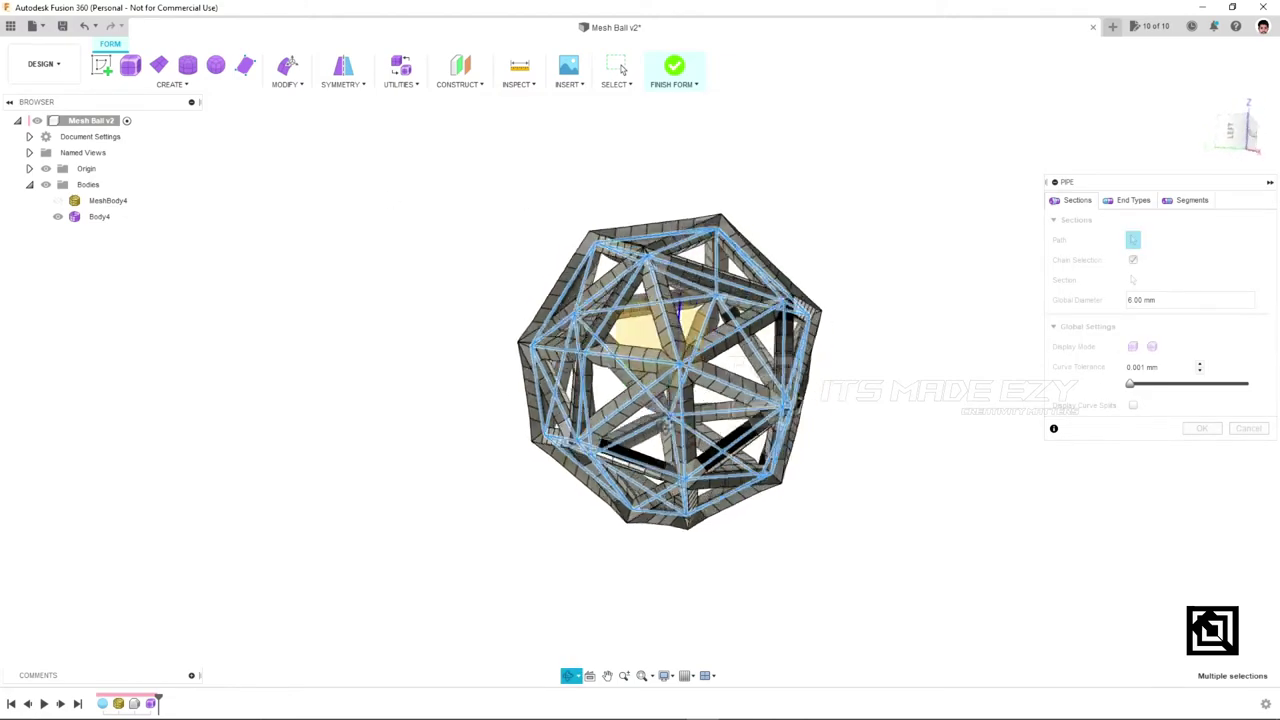
click(1152, 346)
mouse_move(825, 445)
shift+middle_down()
mouse_move(700, 400)
mouse_move(760, 420)
shift+middle_up()
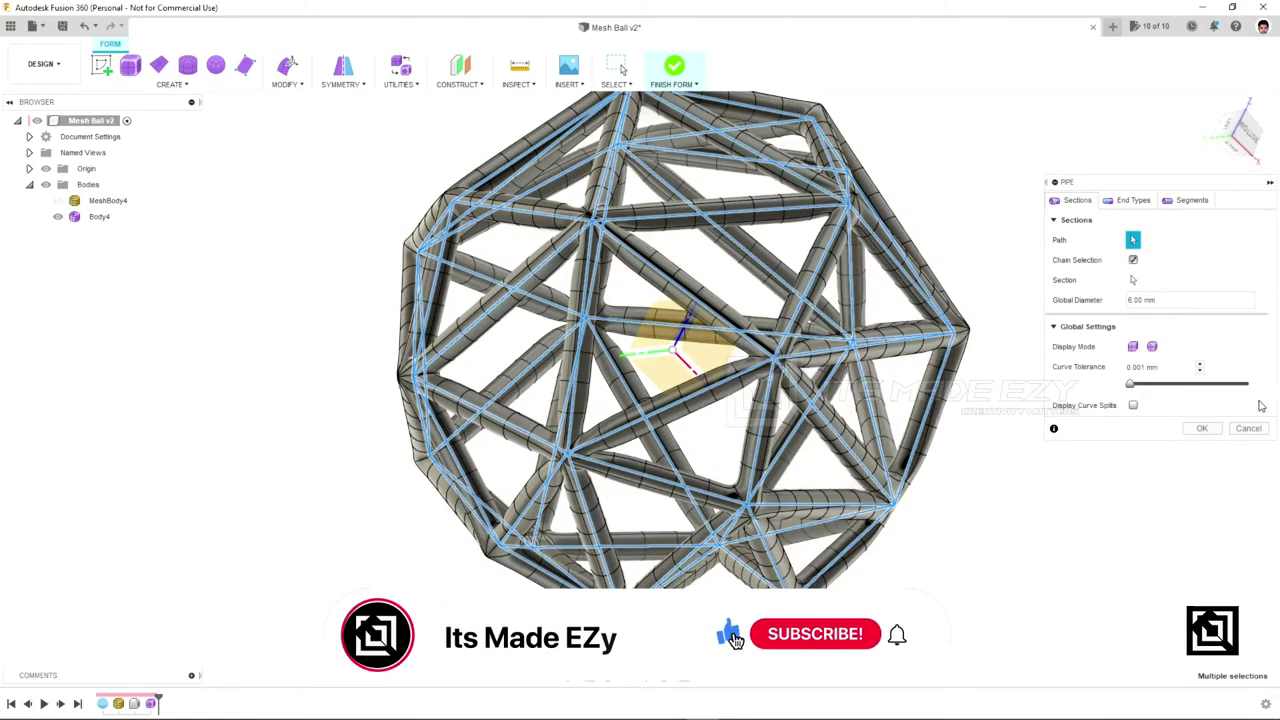
Compare box and smooth pipe display modes, keeping the smooth tubes.
click(1133, 346)
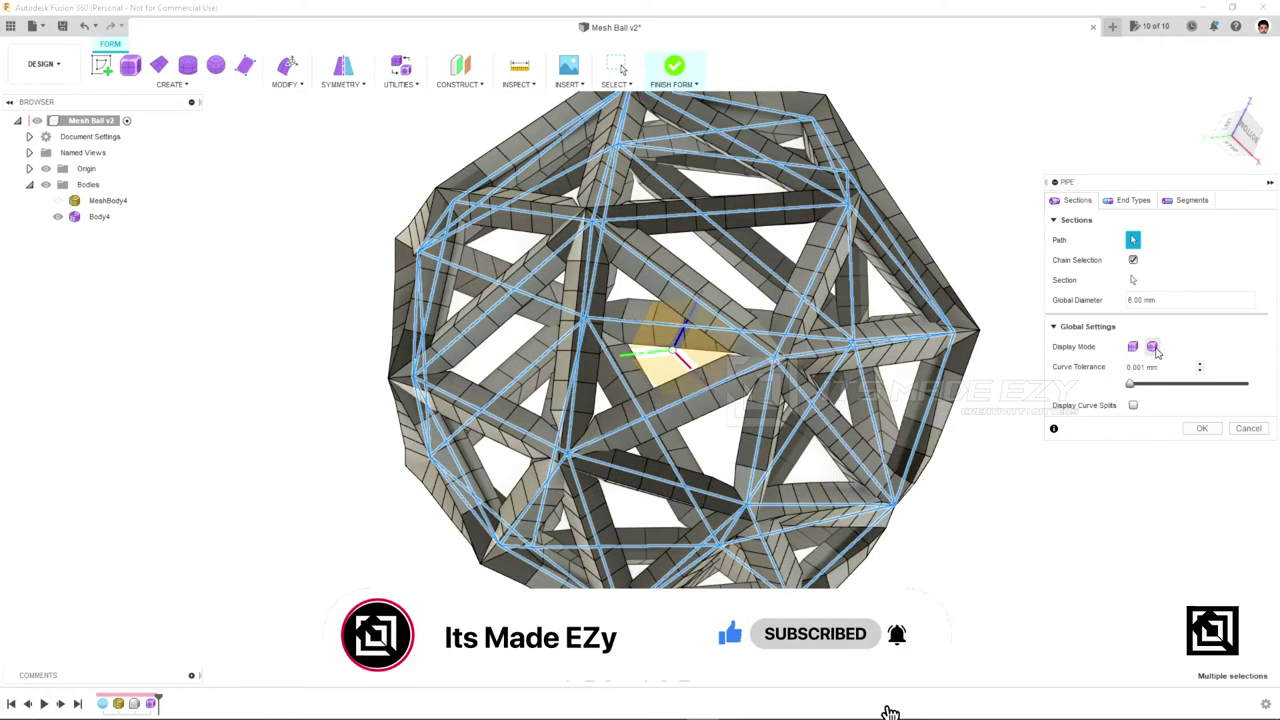
click(1152, 346)
mouse_move(780, 300)
shift+middle_down()
mouse_move(728, 335)
mouse_move(900, 526)
mouse_move(668, 288)
shift+middle_up()
scroll(900, 526, down, 2)
scroll(900, 526, down, 2)
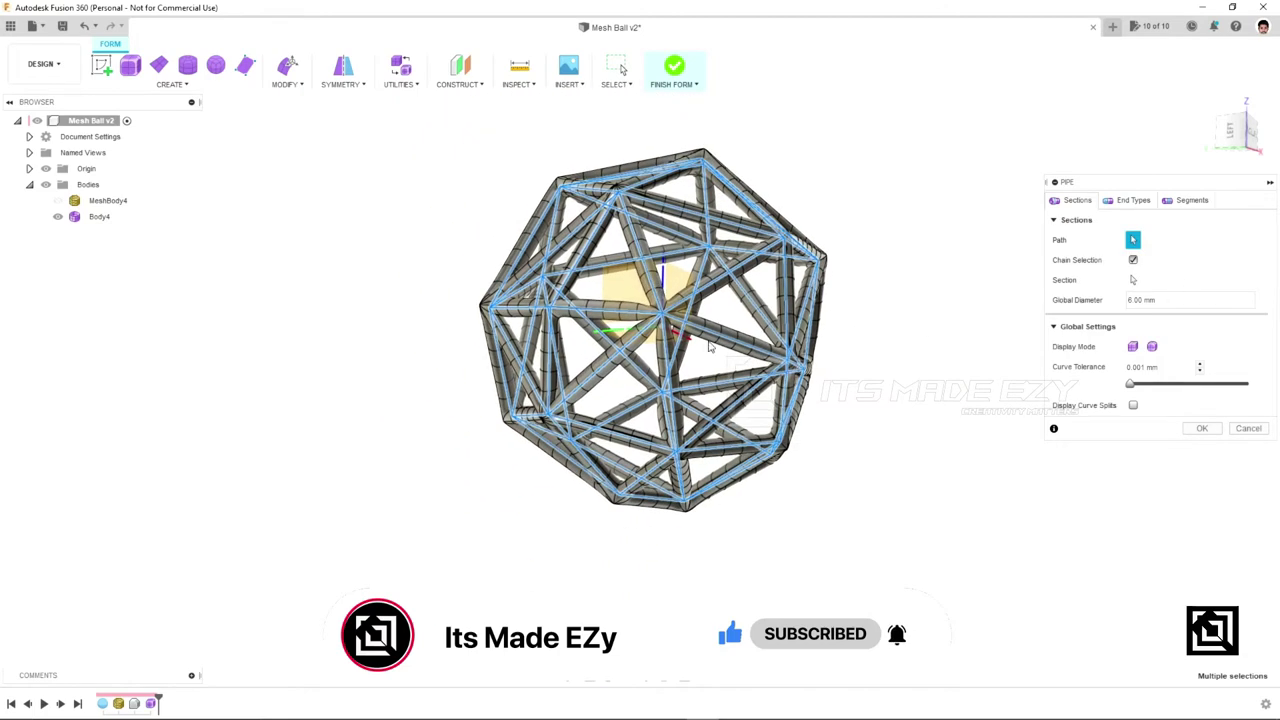
scroll(615, 420, up, 2)
click(1192, 200)
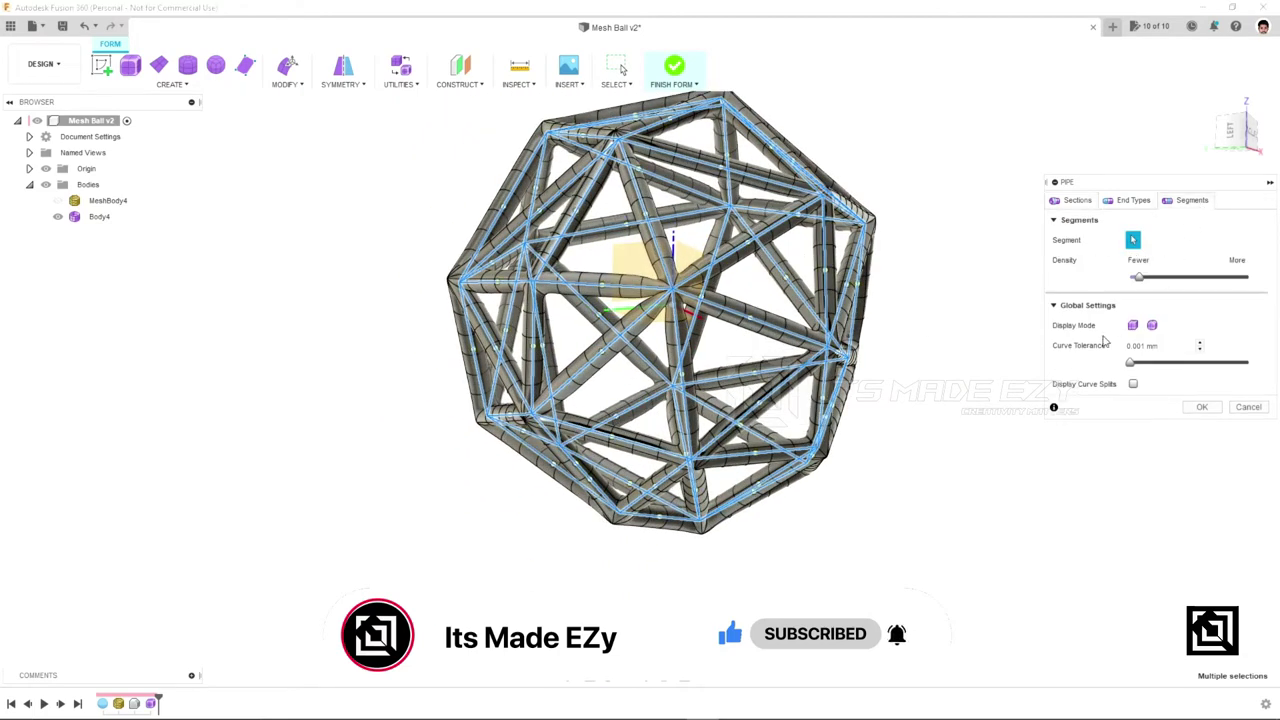
Set pipe segment density to Fewer and inspect the smoothly blended joints.
scroll(619, 235, up, 2)
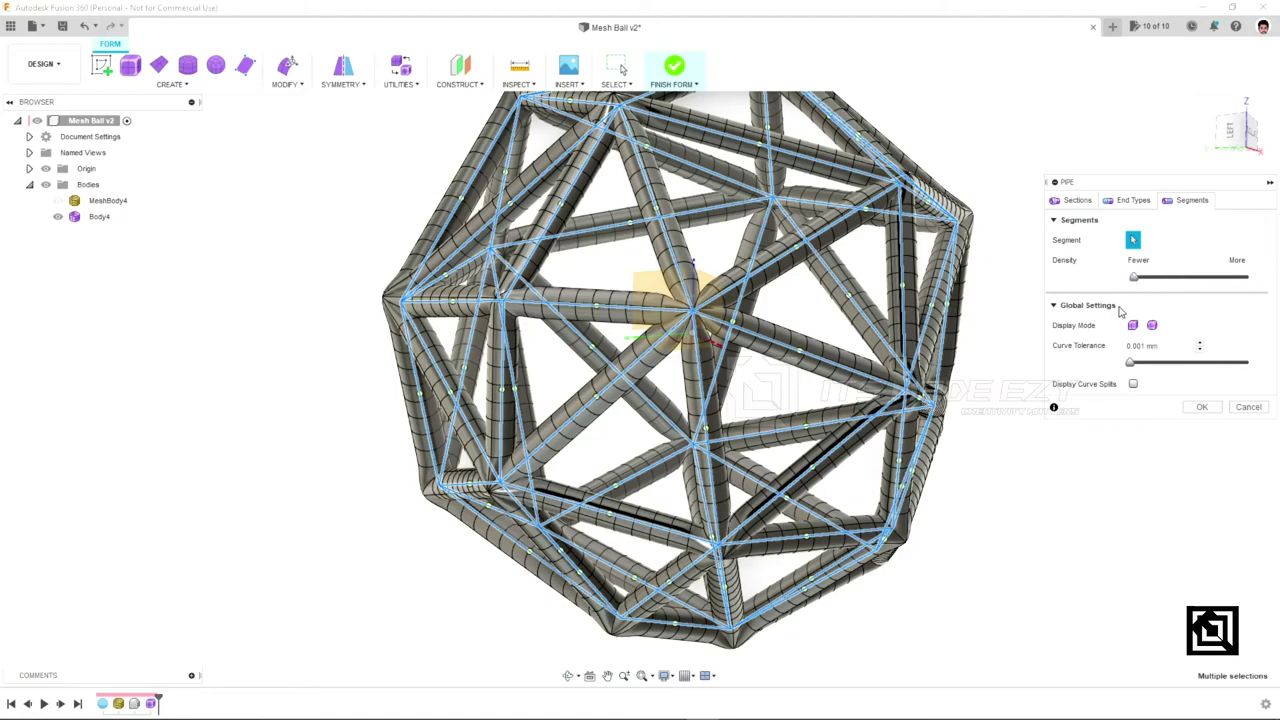
mouse_move(830, 462)
shift+middle_down()
mouse_move(765, 487)
mouse_move(979, 512)
mouse_move(986, 460)
mouse_move(963, 491)
mouse_move(862, 507)
mouse_move(850, 480)
mouse_move(920, 456)
shift+middle_up()
shift+middle_drag(879, 517, 905, 545)
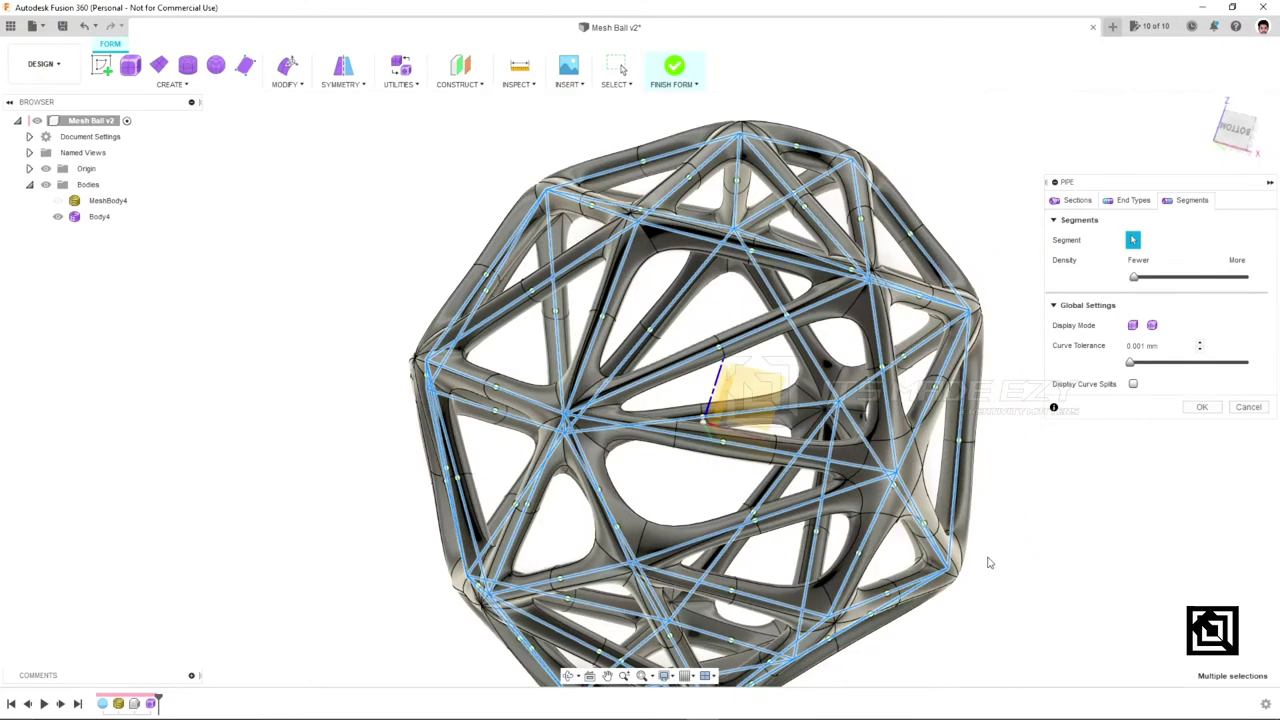
Set the pipe's Global Diameter to 8 and orbit to check the thicker struts.
click(1061, 203)
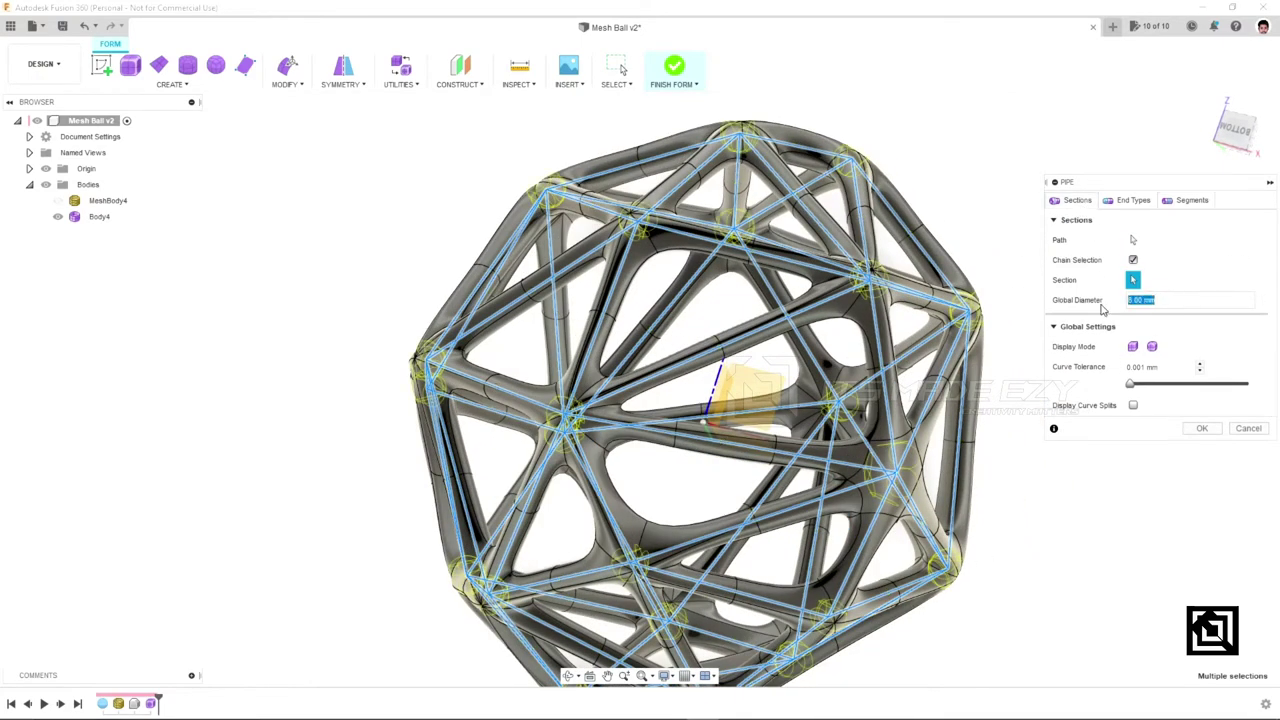
shift+middle_drag(800, 385, 869, 465)
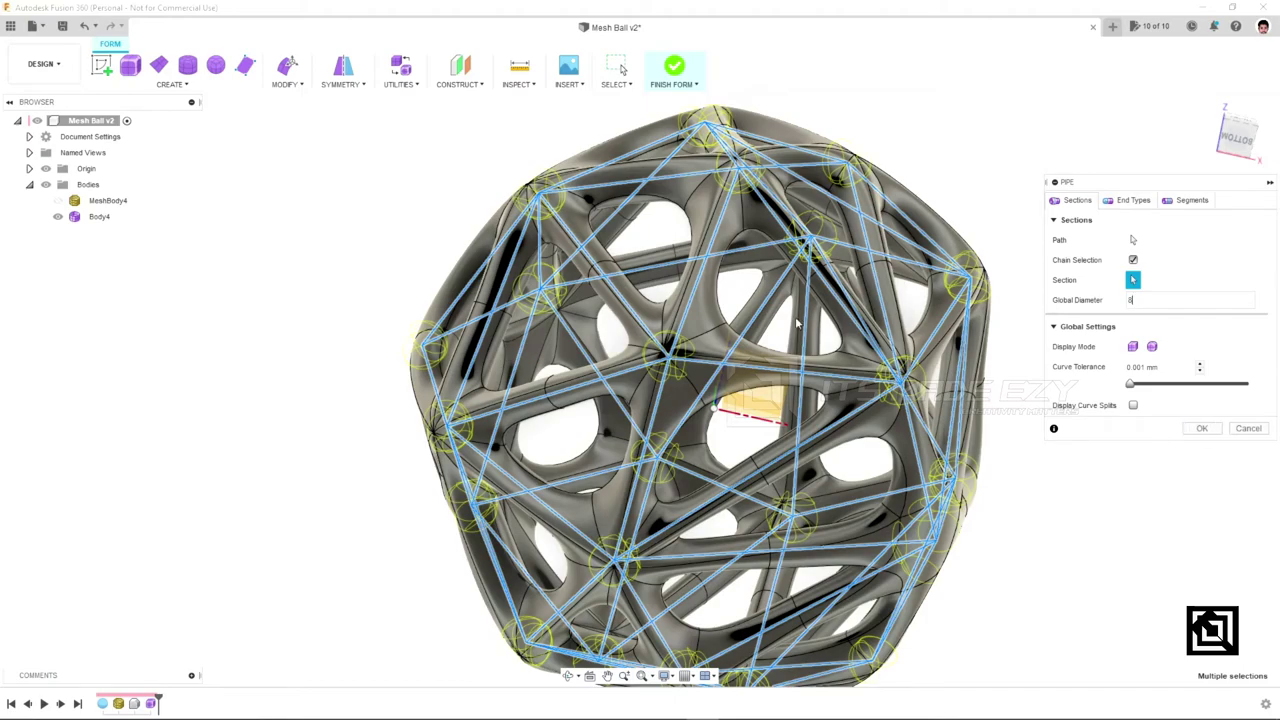
mouse_move(720, 355)
shift+middle_down()
mouse_move(640, 290)
mouse_move(420, 370)
shift+middle_up()
mouse_move(600, 360)
shift+middle_down()
mouse_move(720, 230)
mouse_move(566, 351)
mouse_move(547, 218)
mouse_move(709, 379)
shift+middle_up()
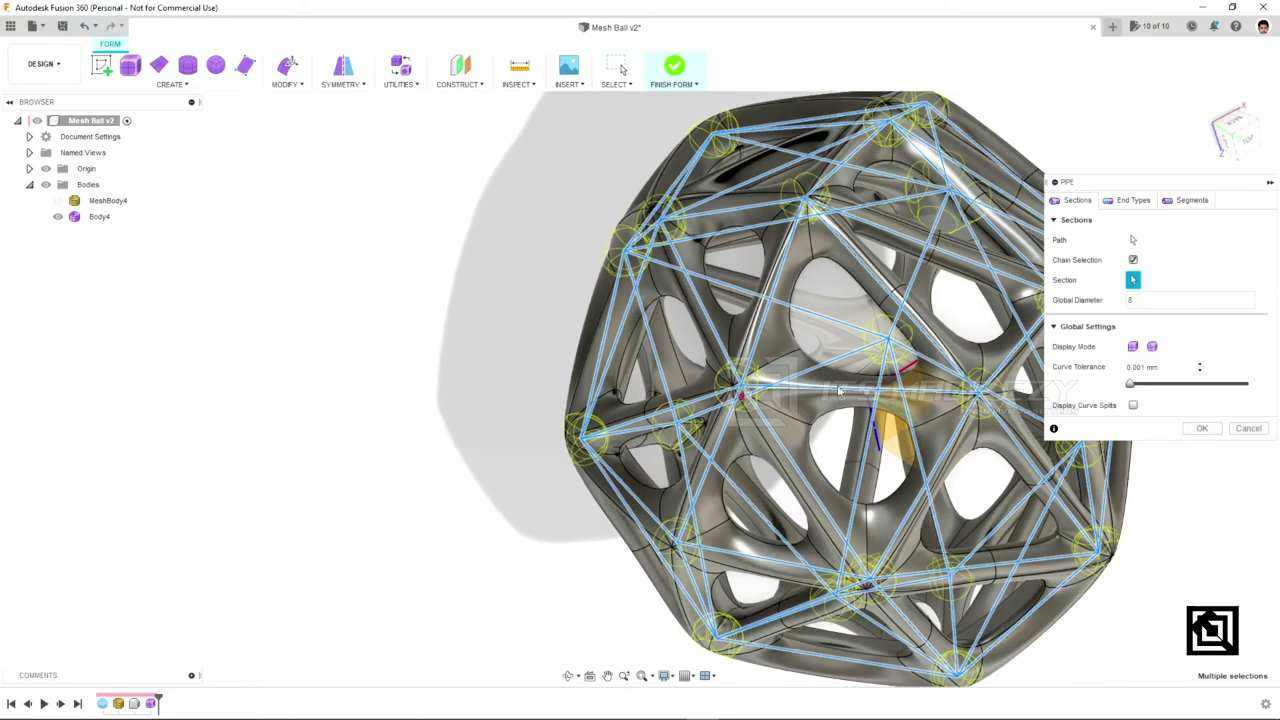
Commit the pipe as Pipe2 and orbit to inspect the piped lattice ball.
click(1190, 200)
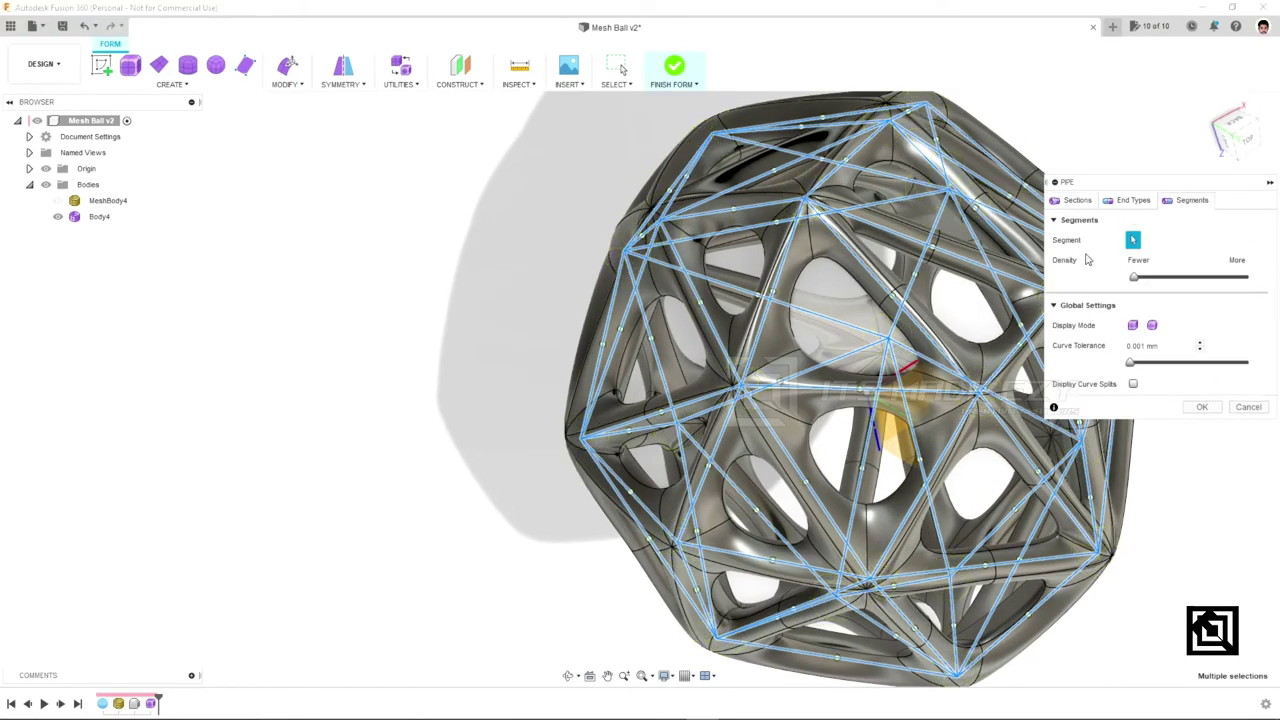
click(1201, 409)
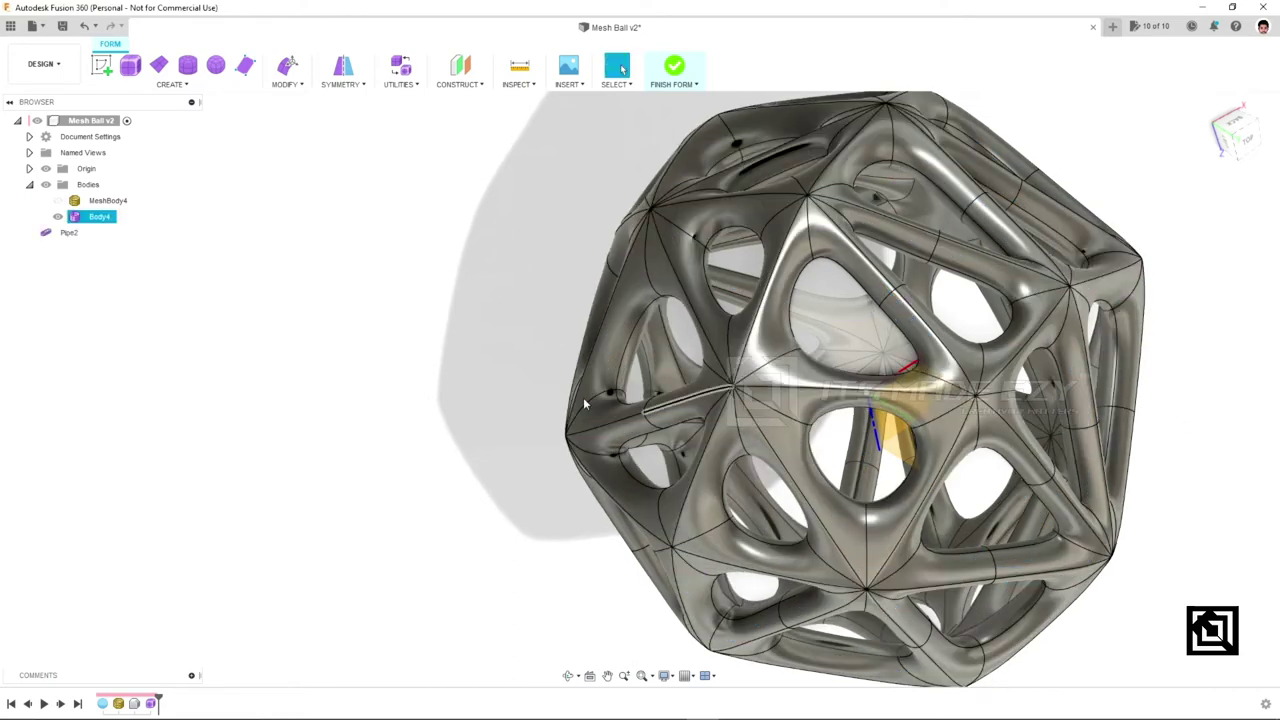
mouse_move(503, 348)
shift+middle_down()
mouse_move(560, 360)
mouse_move(620, 250)
shift+middle_up()
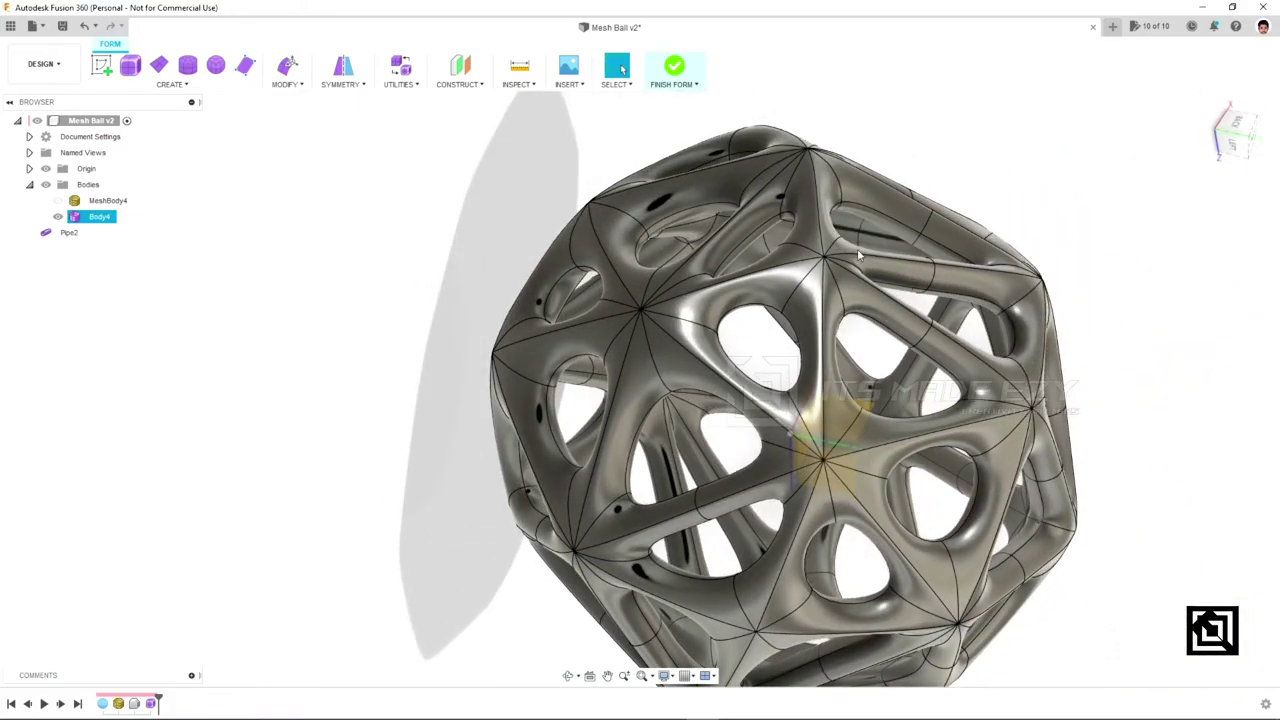
key(Escape)
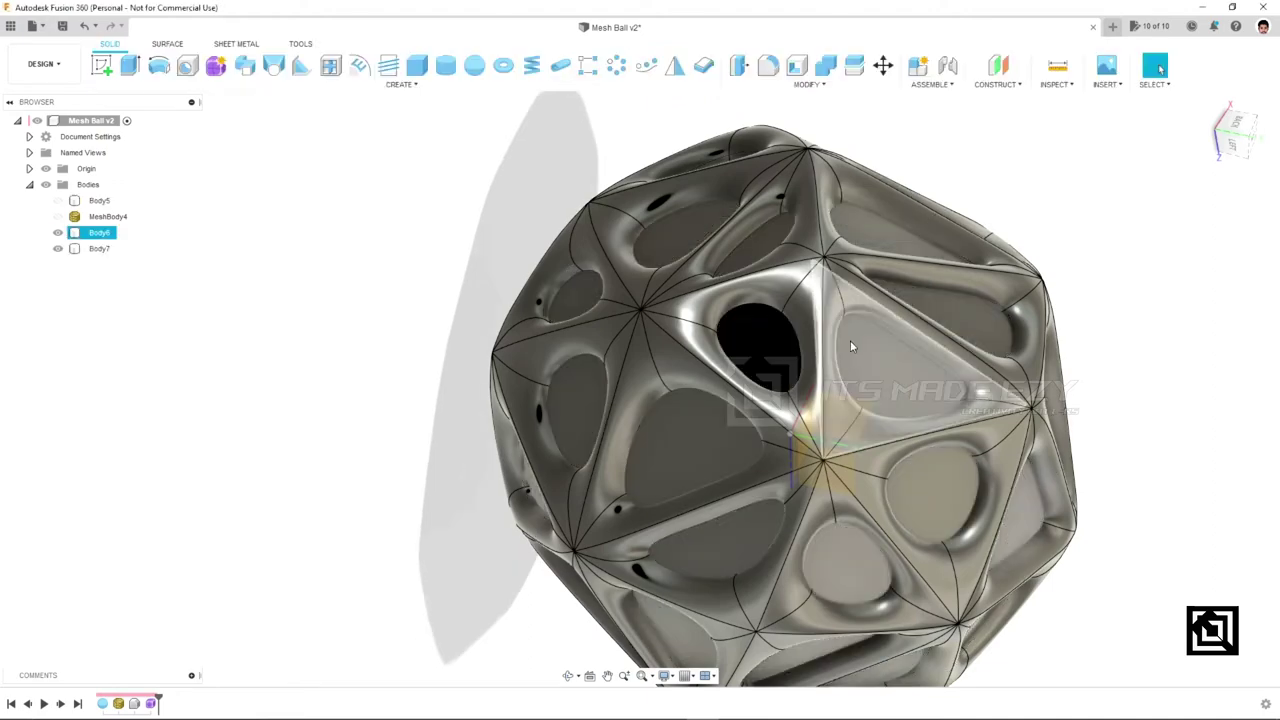
Hide Body6 and the Origin so only the lattice Body7 remains visible.
mouse_move(740, 410)
middle_down()
mouse_move(680, 307)
mouse_move(661, 181)
middle_up()
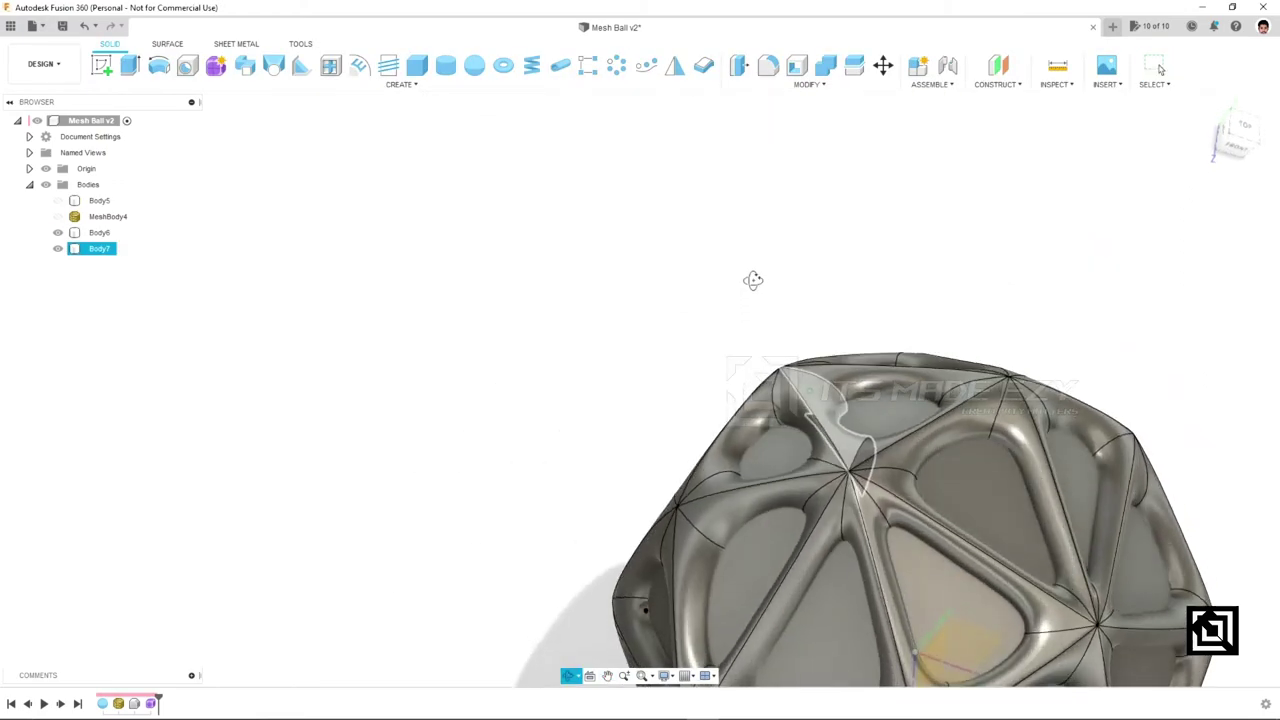
click(1158, 67)
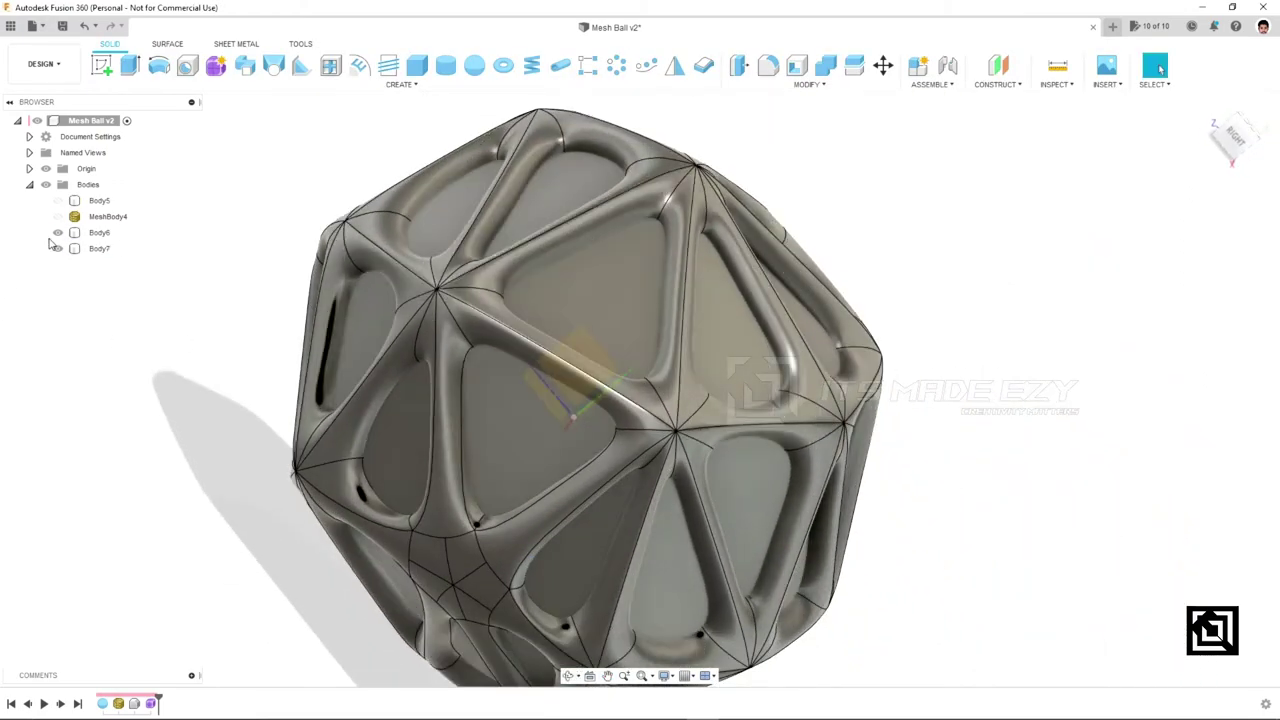
click(57, 233)
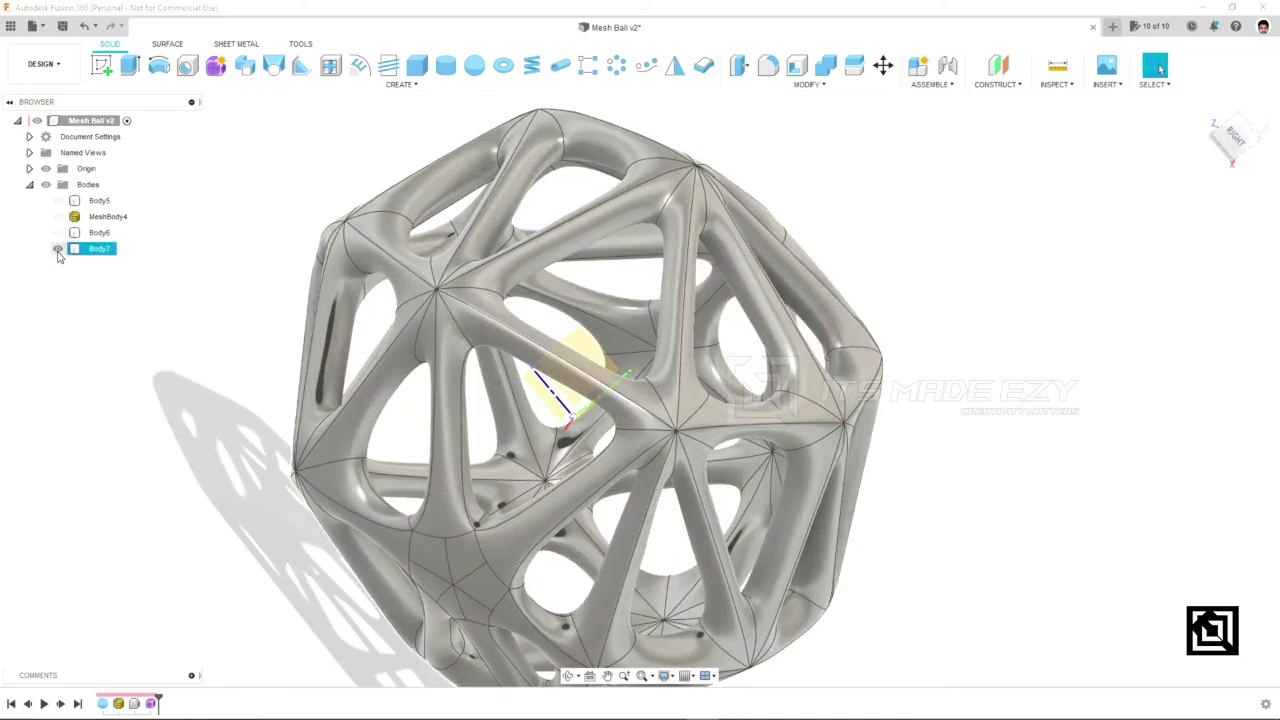
click(58, 249)
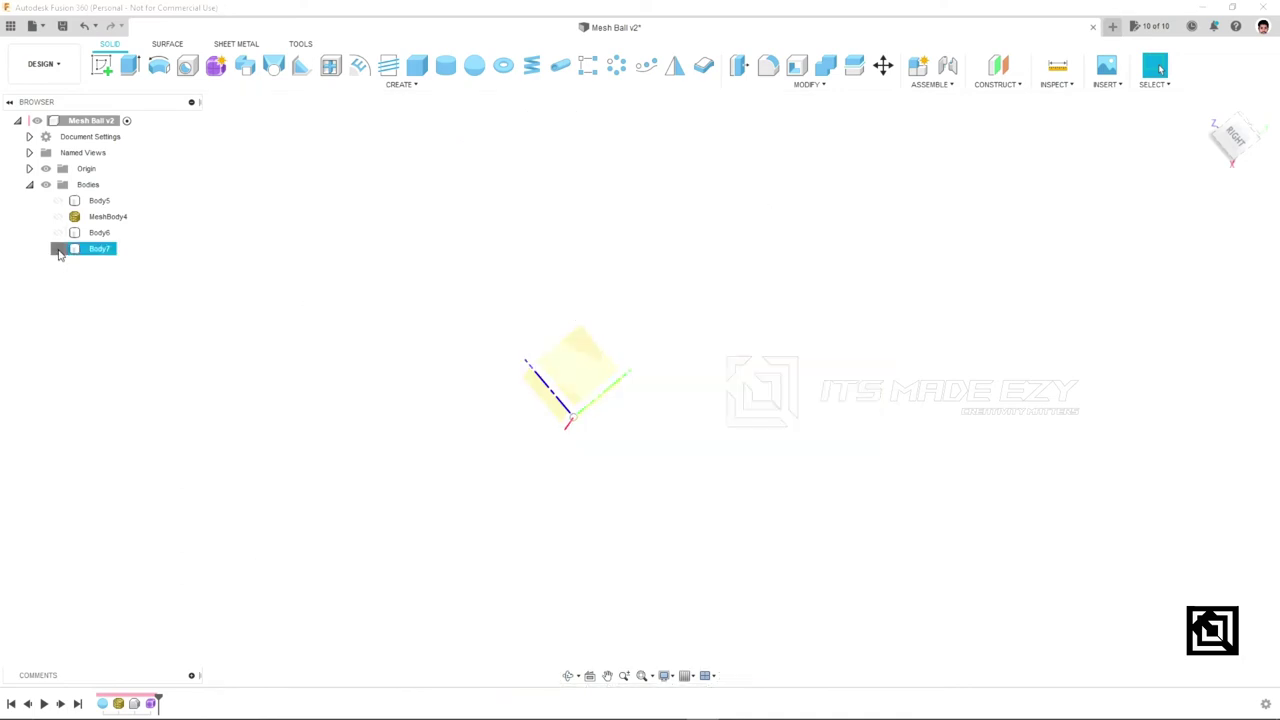
click(58, 249)
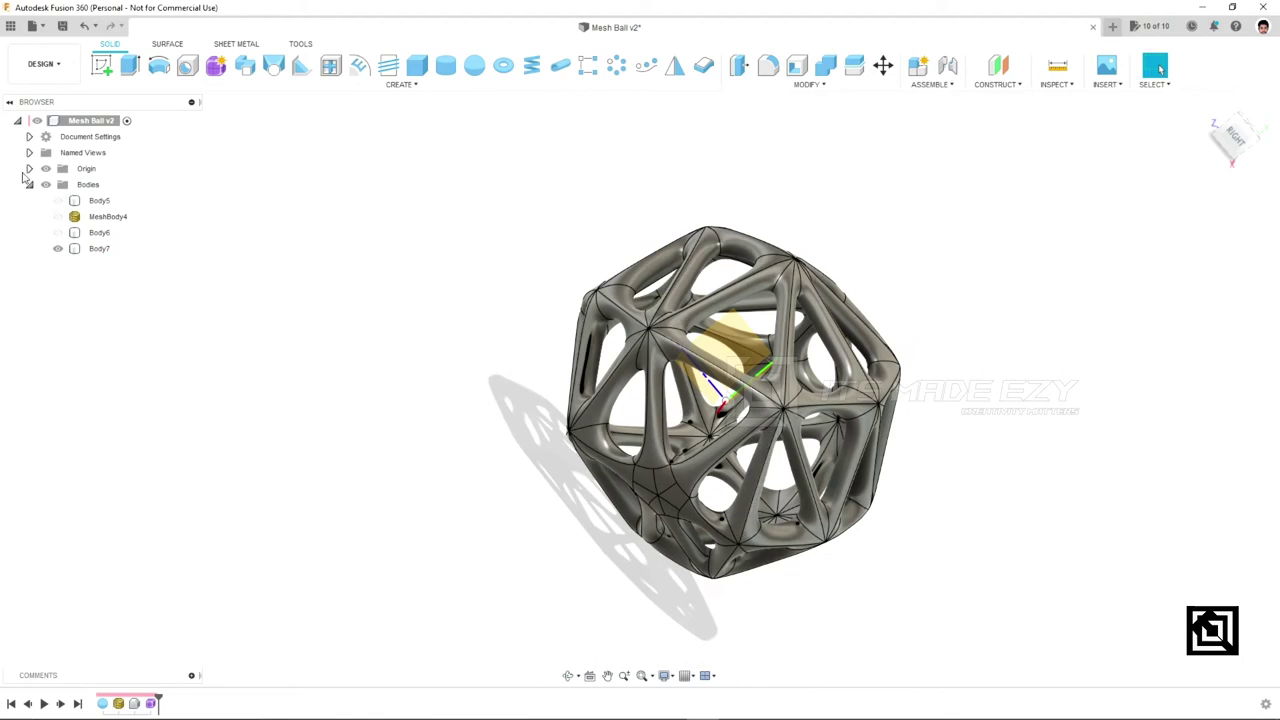
click(46, 169)
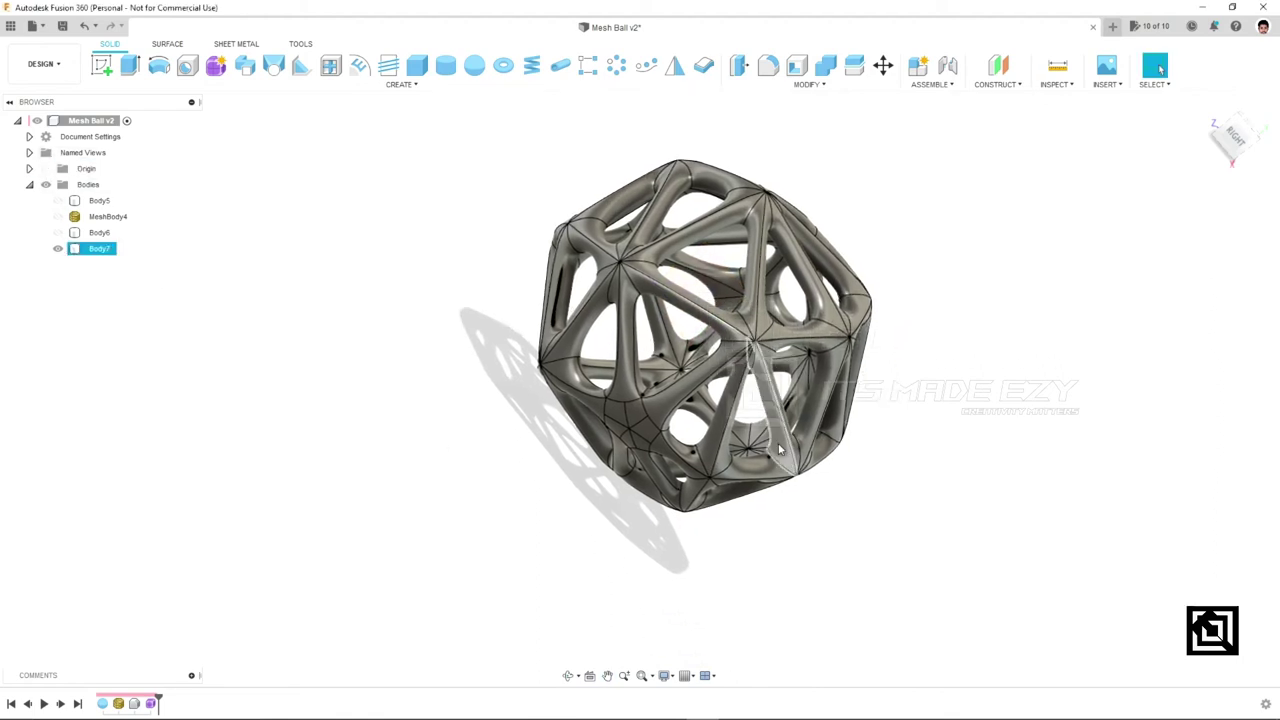
Set the visual style to Shaded without edges, then switch to the Render workspace.
click(697, 677)
click(673, 677)
mouse_move(697, 614)
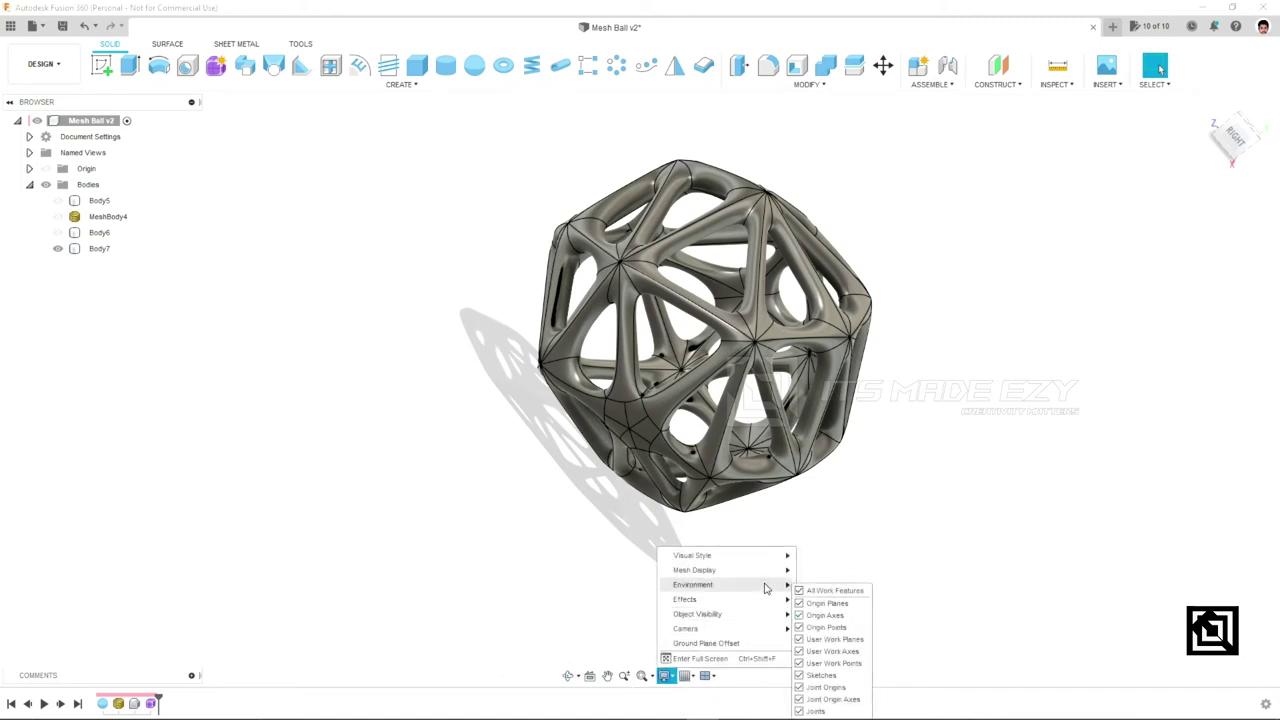
mouse_move(724, 555)
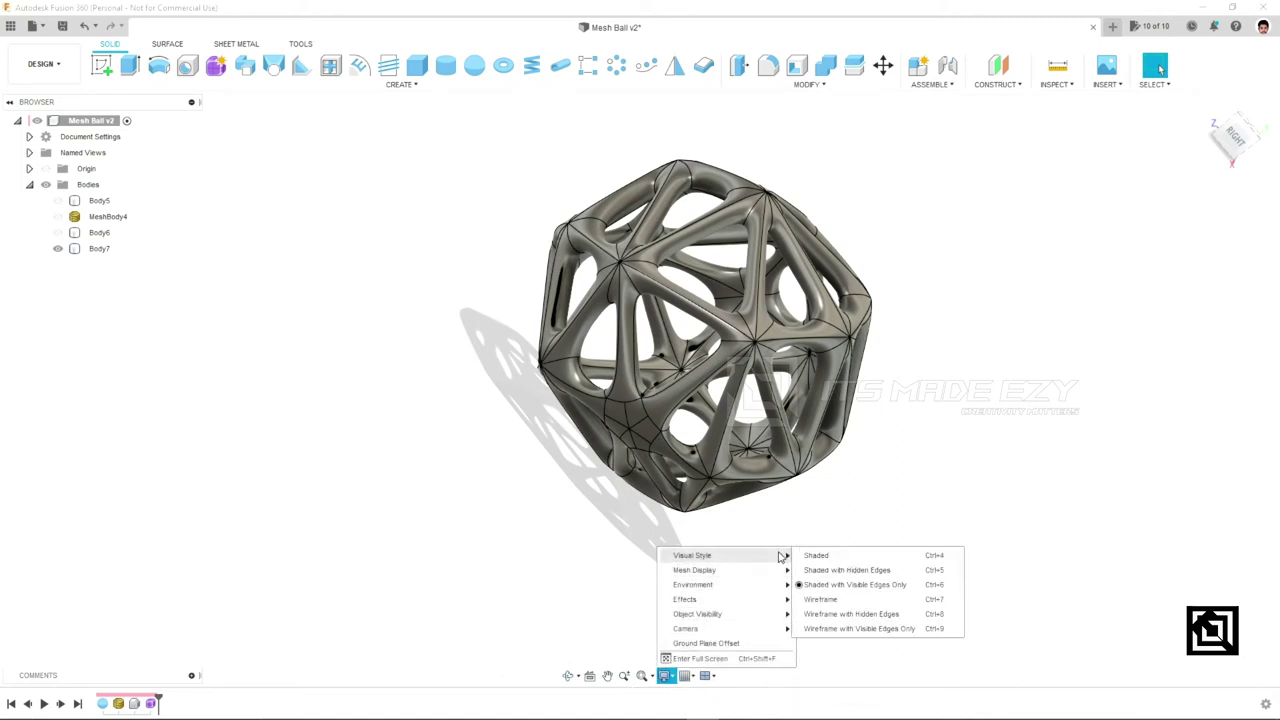
click(848, 556)
mouse_move(713, 480)
shift+middle_down()
mouse_move(808, 311)
mouse_move(665, 273)
mouse_move(717, 388)
mouse_move(829, 443)
mouse_move(648, 211)
shift+middle_up()
click(829, 448)
drag(648, 211, 760, 300)
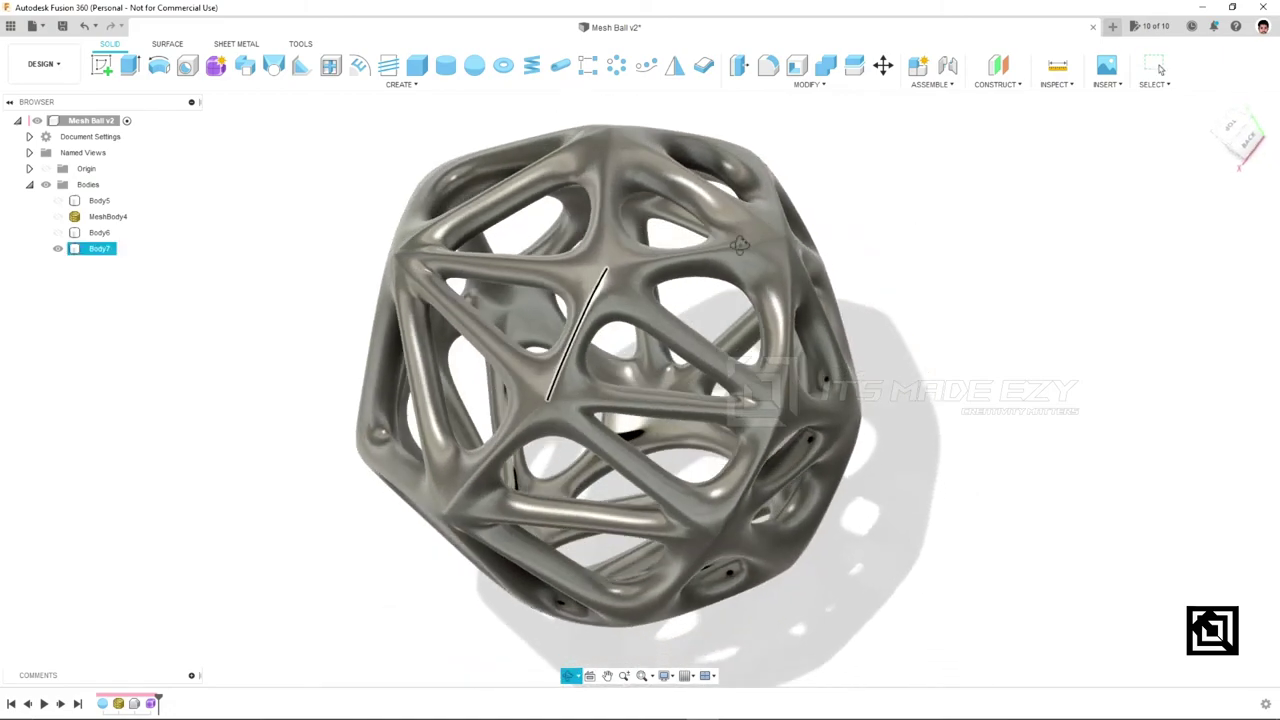
key(Escape)
click(42, 63)
click(34, 145)
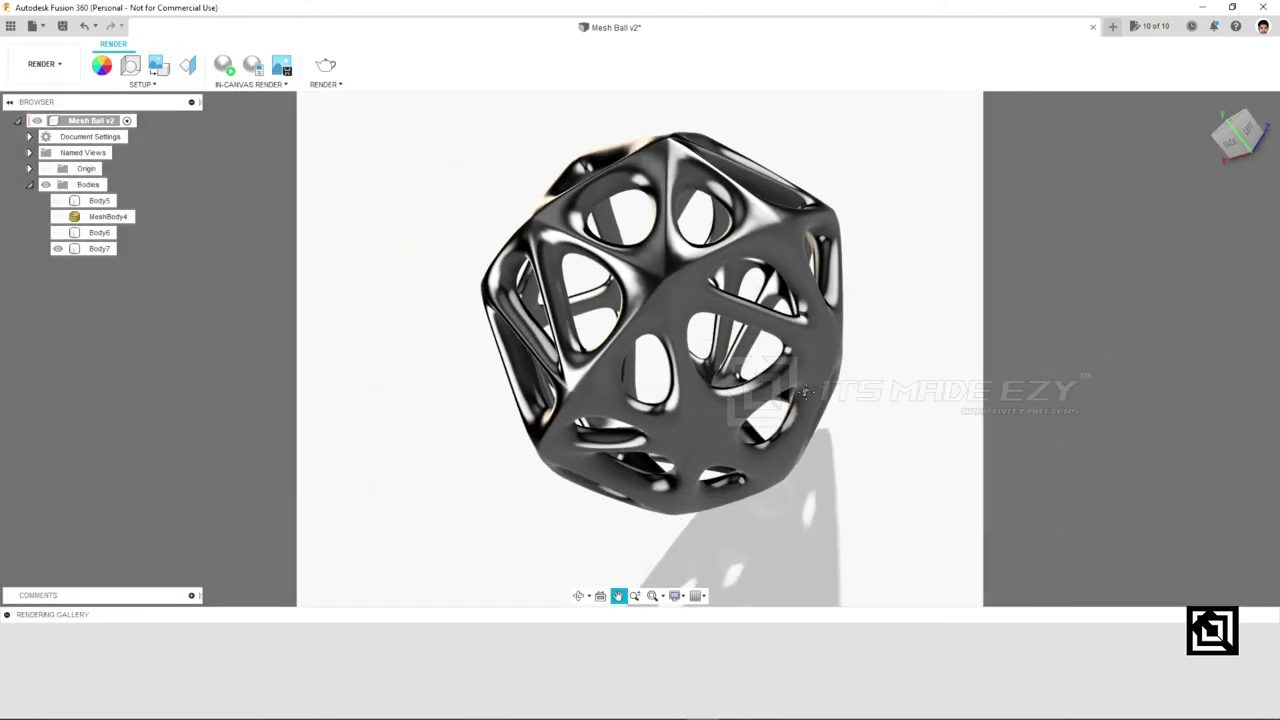
Drag the Plastic > Polyimide (Kapton) appearance from the Appearance library (A) onto Body7.
click(165, 83)
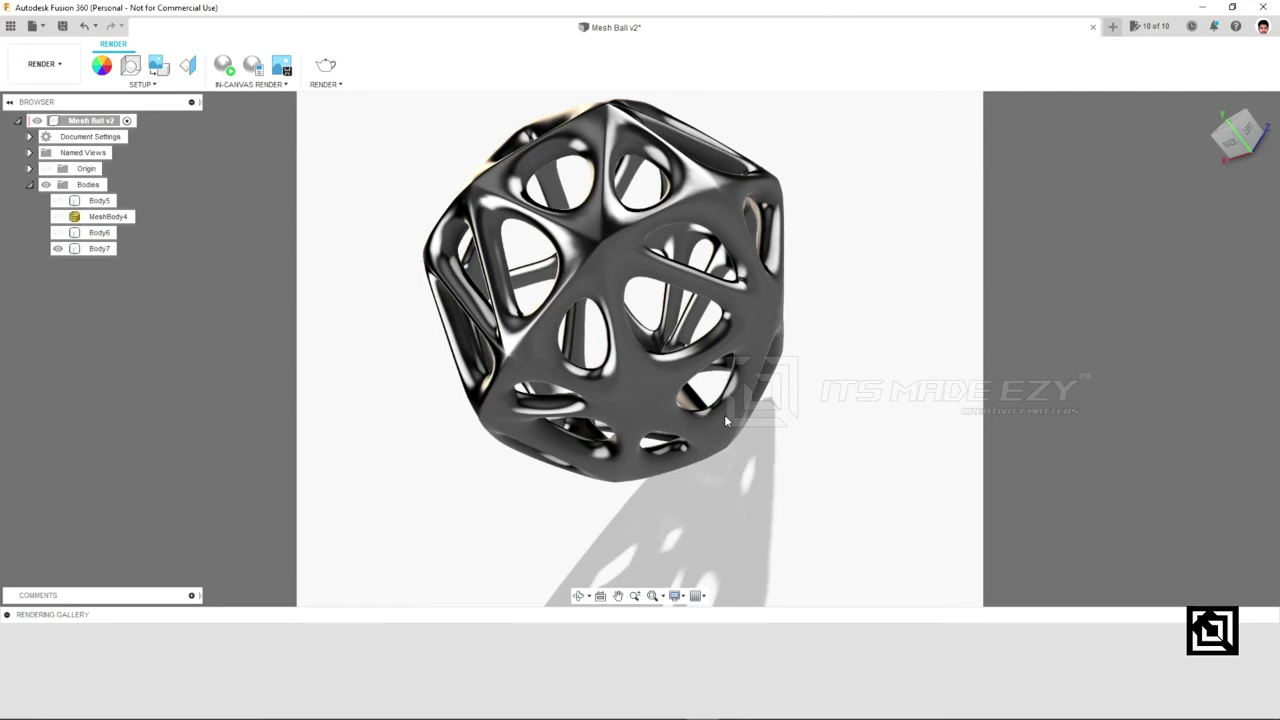
key(a)
shift+middle_drag(726, 420, 745, 380)
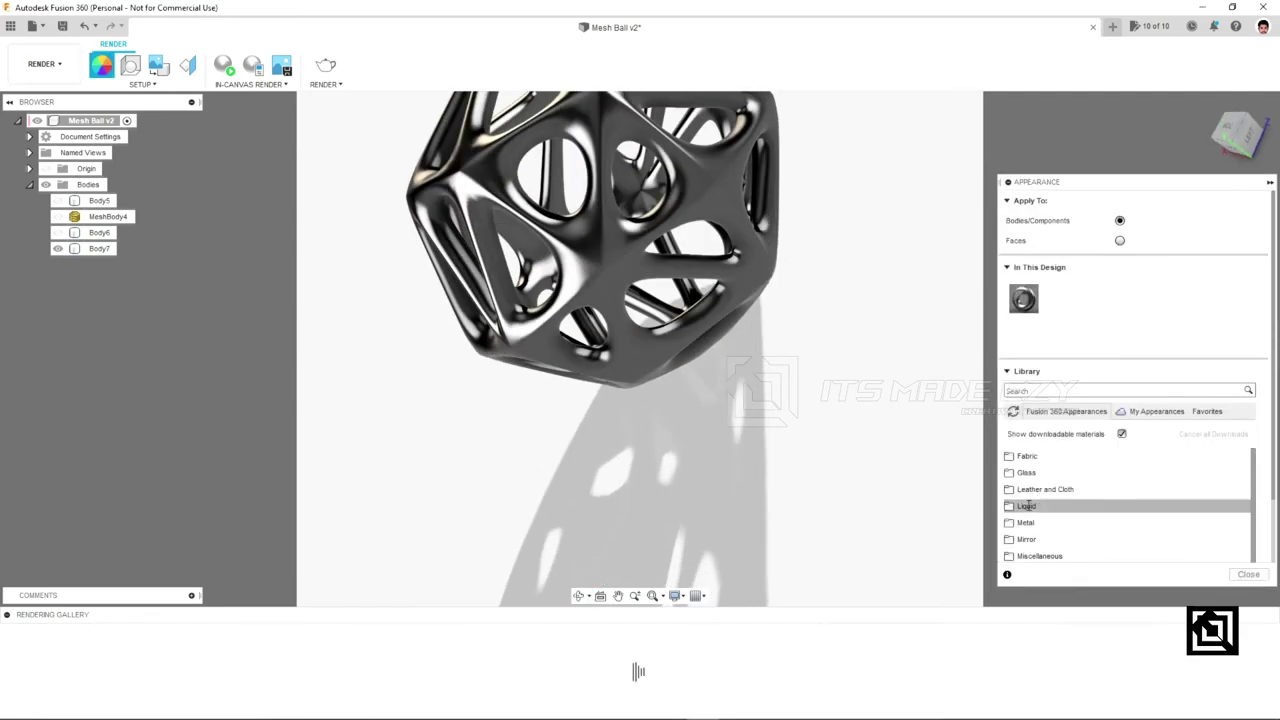
scroll(1028, 540, down, 2)
click(1027, 498)
scroll(1040, 530, down, 2)
scroll(1042, 535, down, 10)
scroll(1046, 540, down, 3)
scroll(1046, 540, up, 3)
drag(1048, 462, 548, 252)
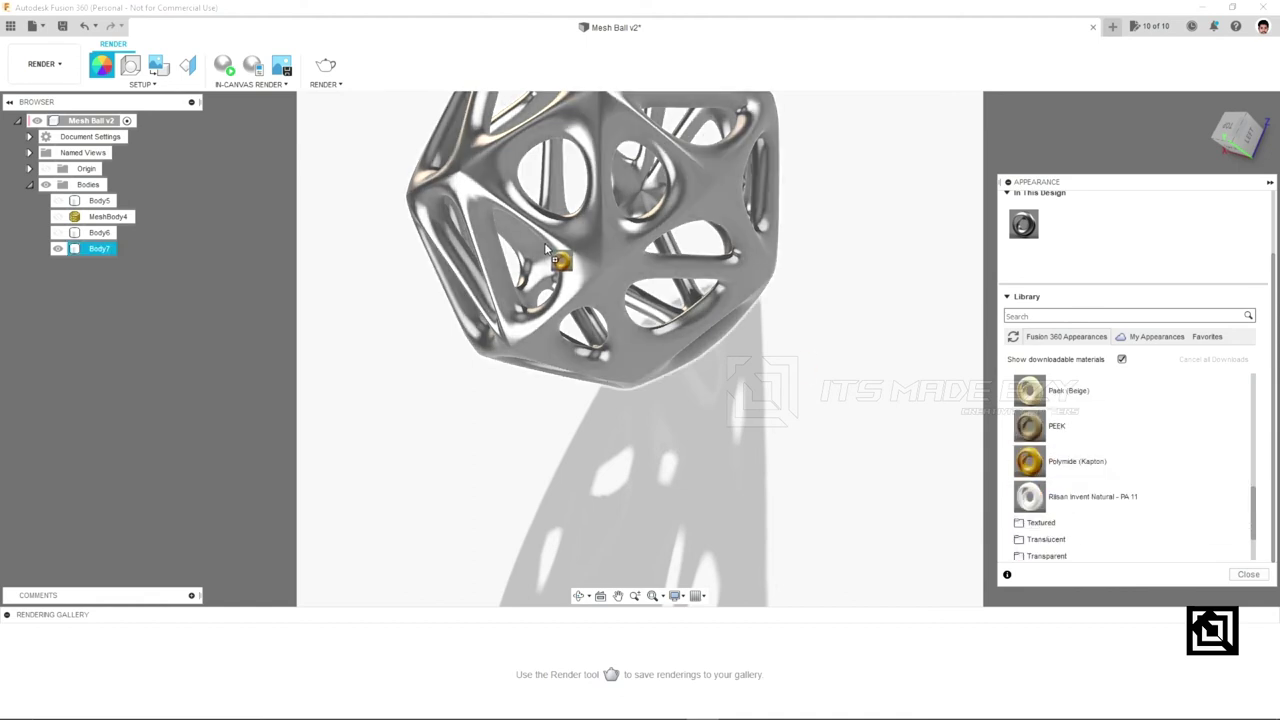
click(44, 64)
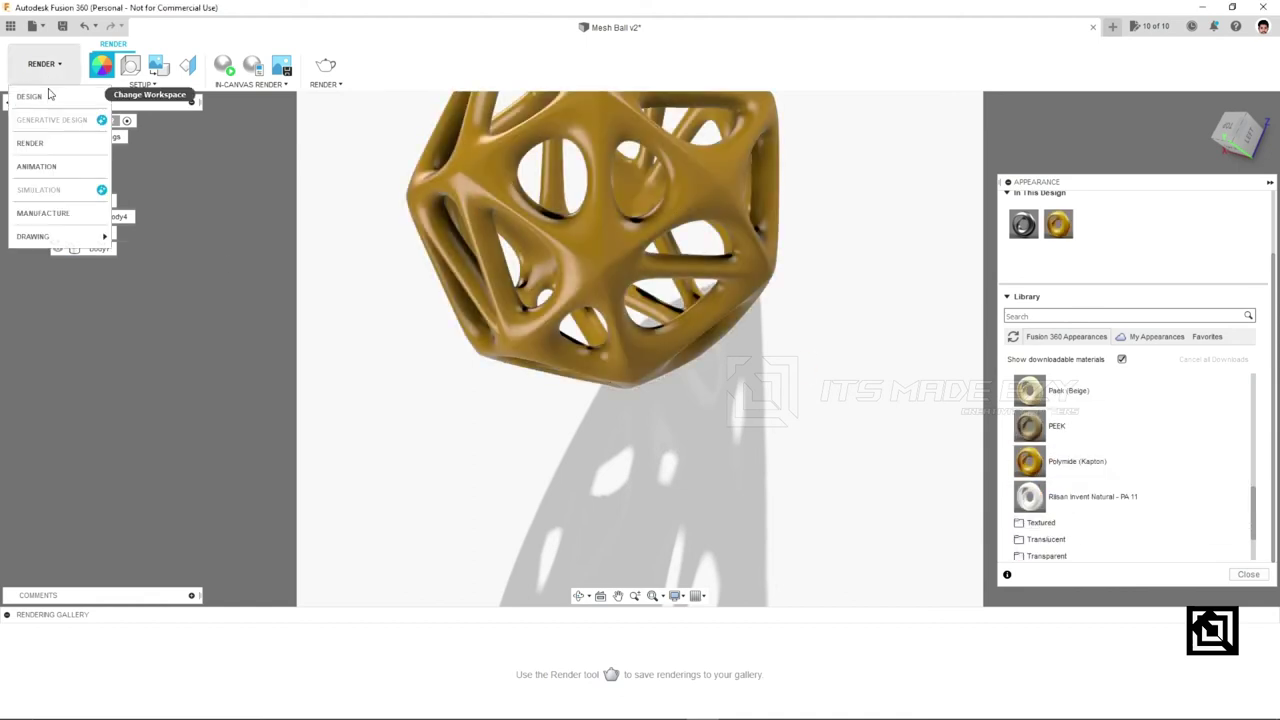
Return to the Design workspace, select Body7, and orbit around the gold lattice ball.
click(48, 95)
click(558, 250)
mouse_move(558, 250)
shift+middle_down()
mouse_move(652, 208)
mouse_move(582, 548)
mouse_move(341, 349)
shift+middle_up()
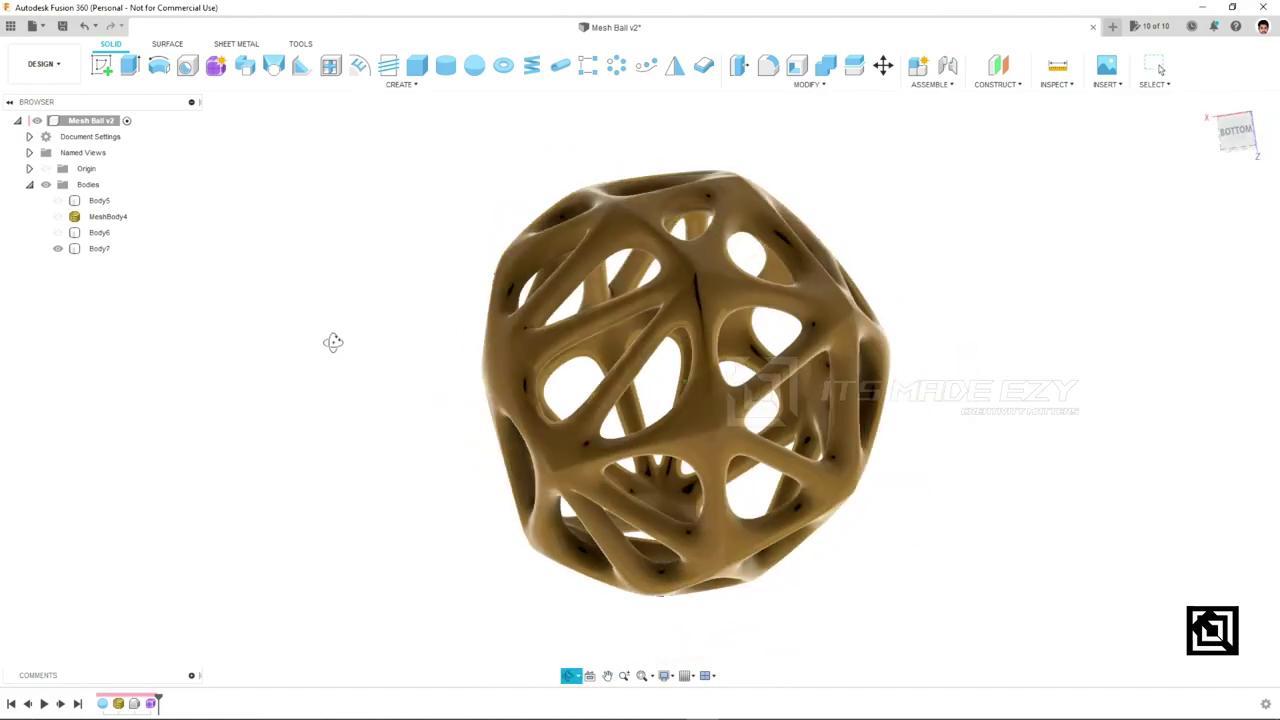
mouse_move(341, 349)
shift+middle_down()
mouse_move(611, 247)
mouse_move(645, 202)
shift+middle_up()
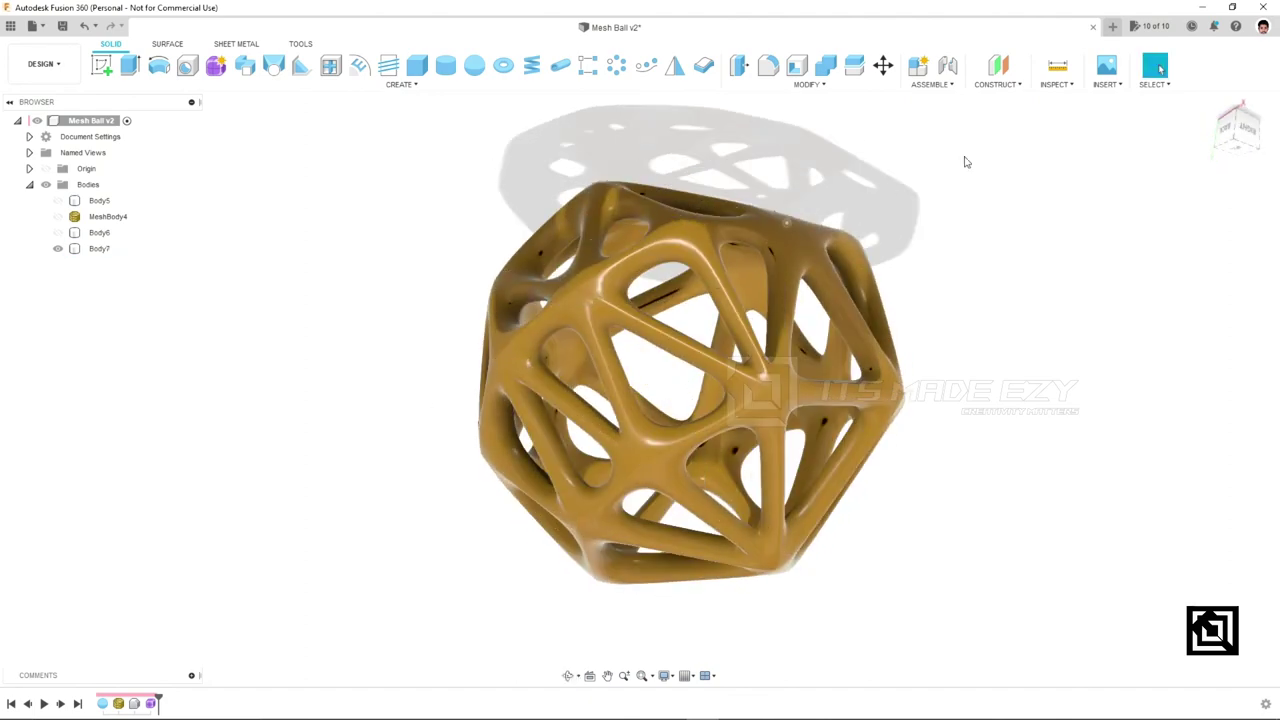
mouse_move(890, 187)
shift+middle_down()
mouse_move(623, 329)
mouse_move(570, 460)
shift+middle_up()
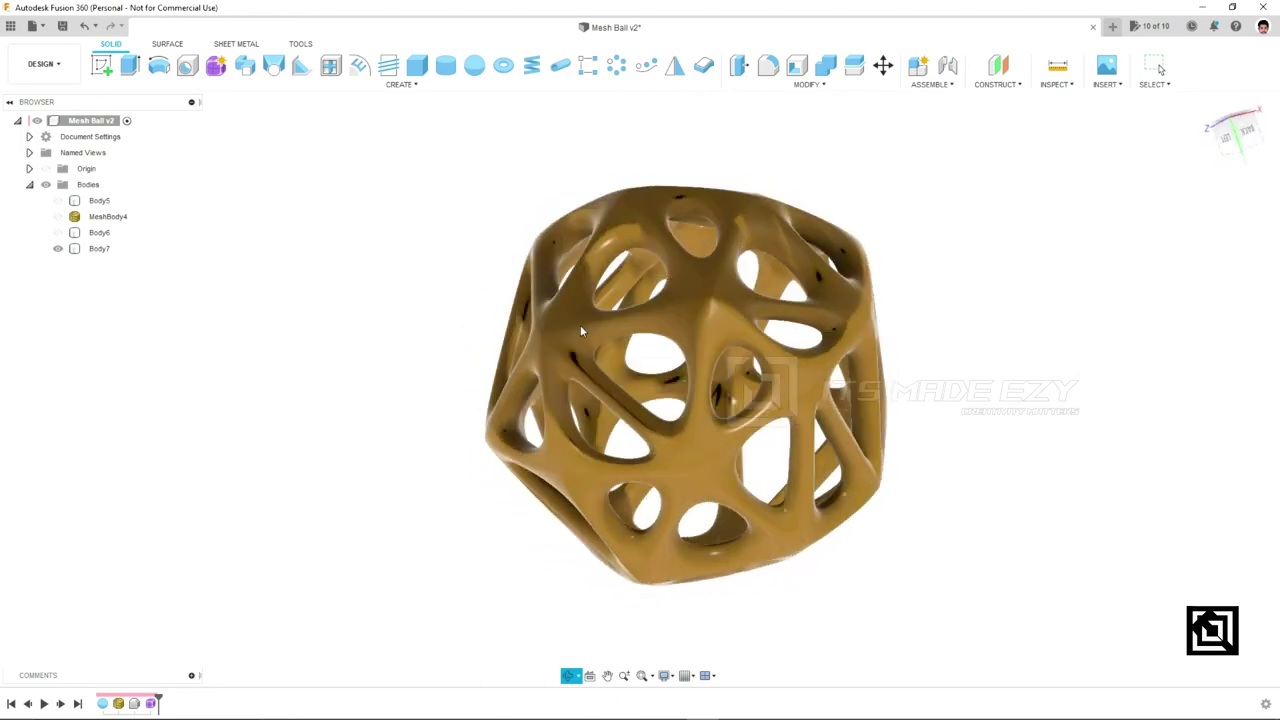